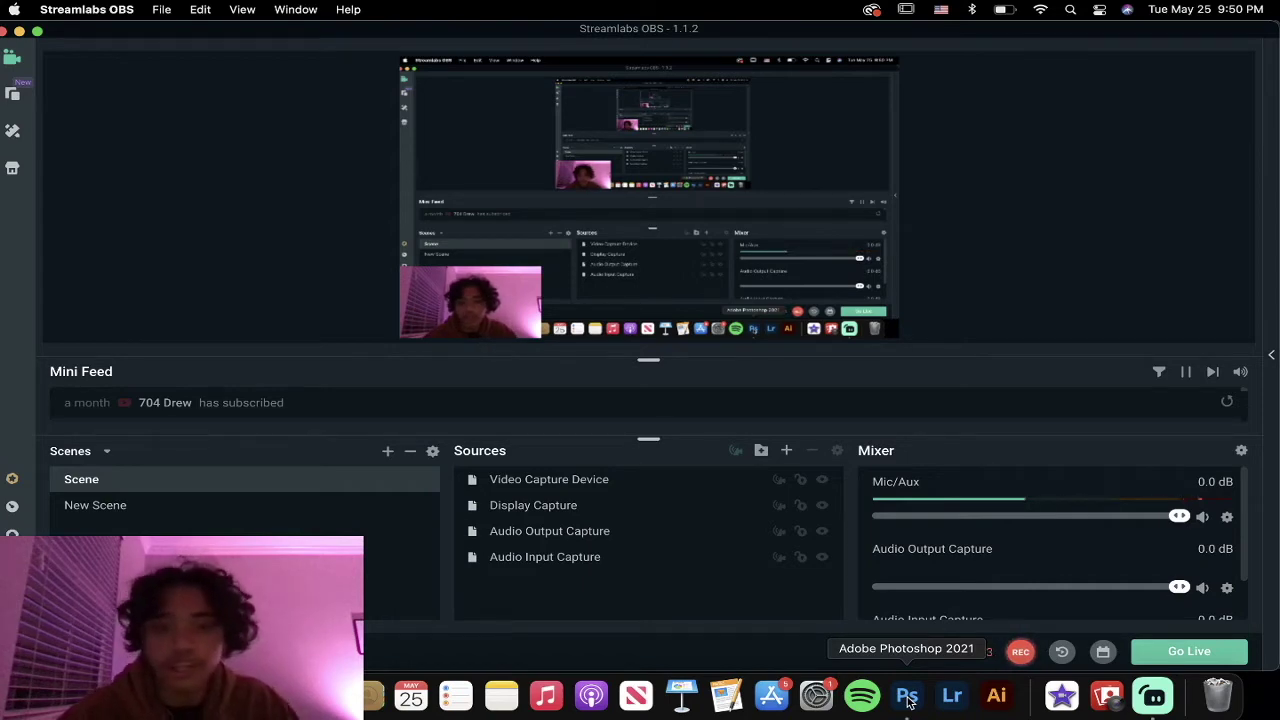
Step: Switch to Photoshop, where the basketball player photo is open
click(908, 698)
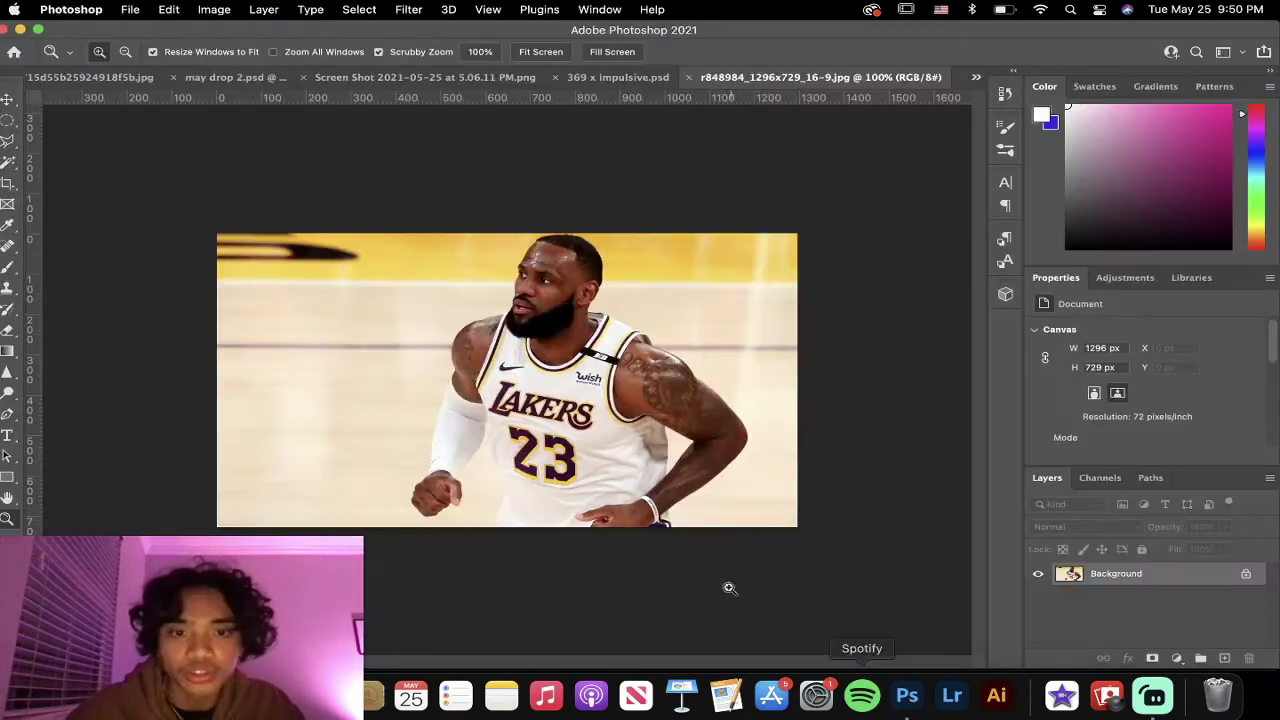
drag(517, 320, 543, 353)
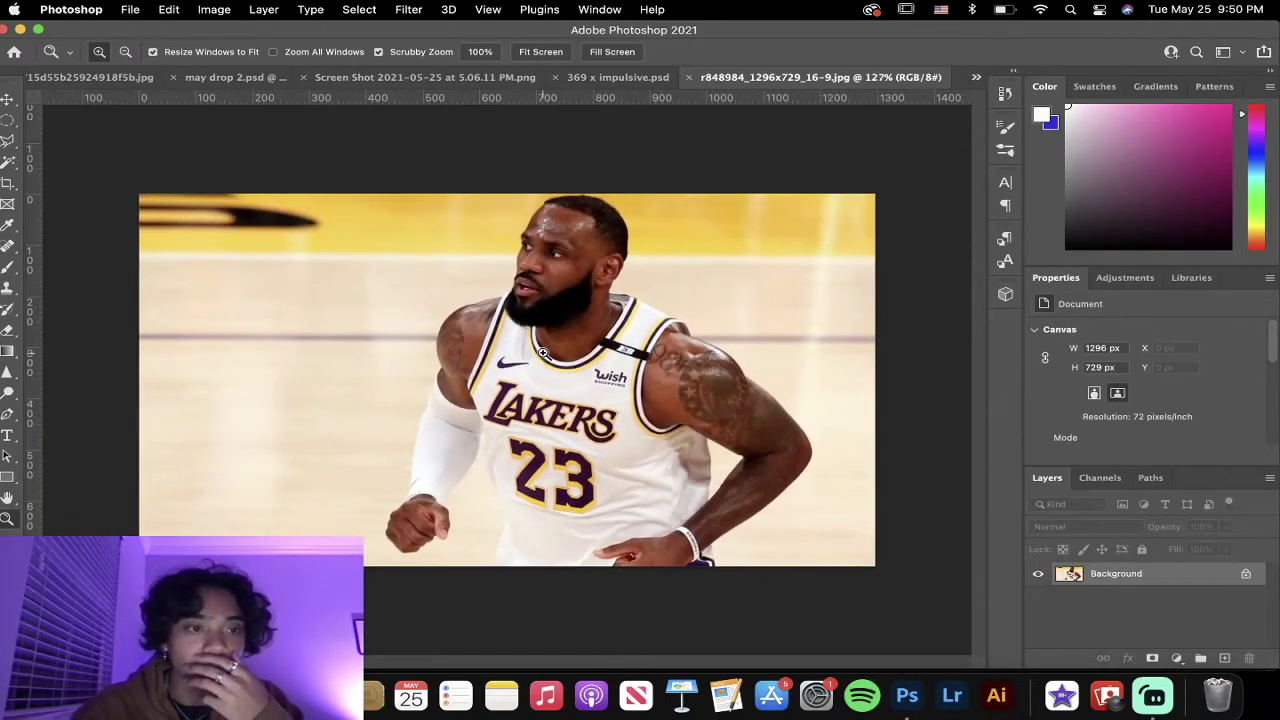
Step: Select the basketball player automatically with Select Subject from the Quick Selection tool
mouse_move(8, 166)
mouse_down()
mouse_move(70, 187)
mouse_move(10, 168)
mouse_move(58, 180)
mouse_up()
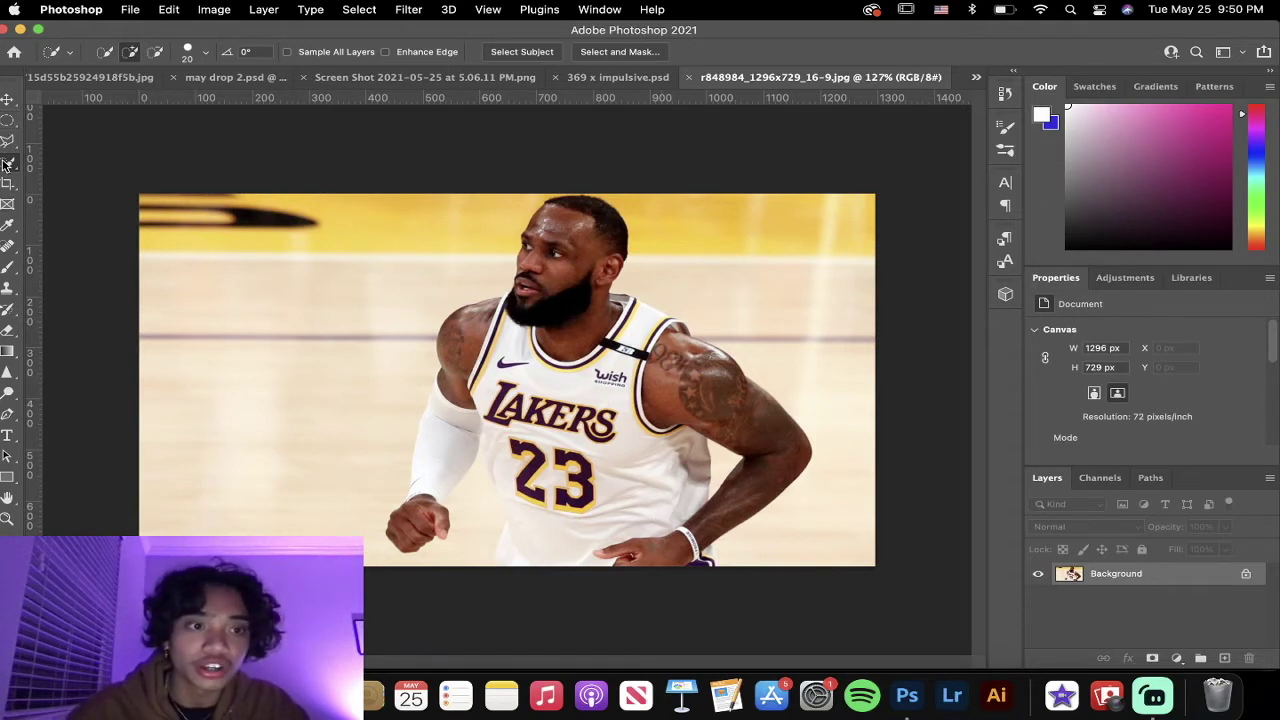
right_click(5, 166)
click(5, 166)
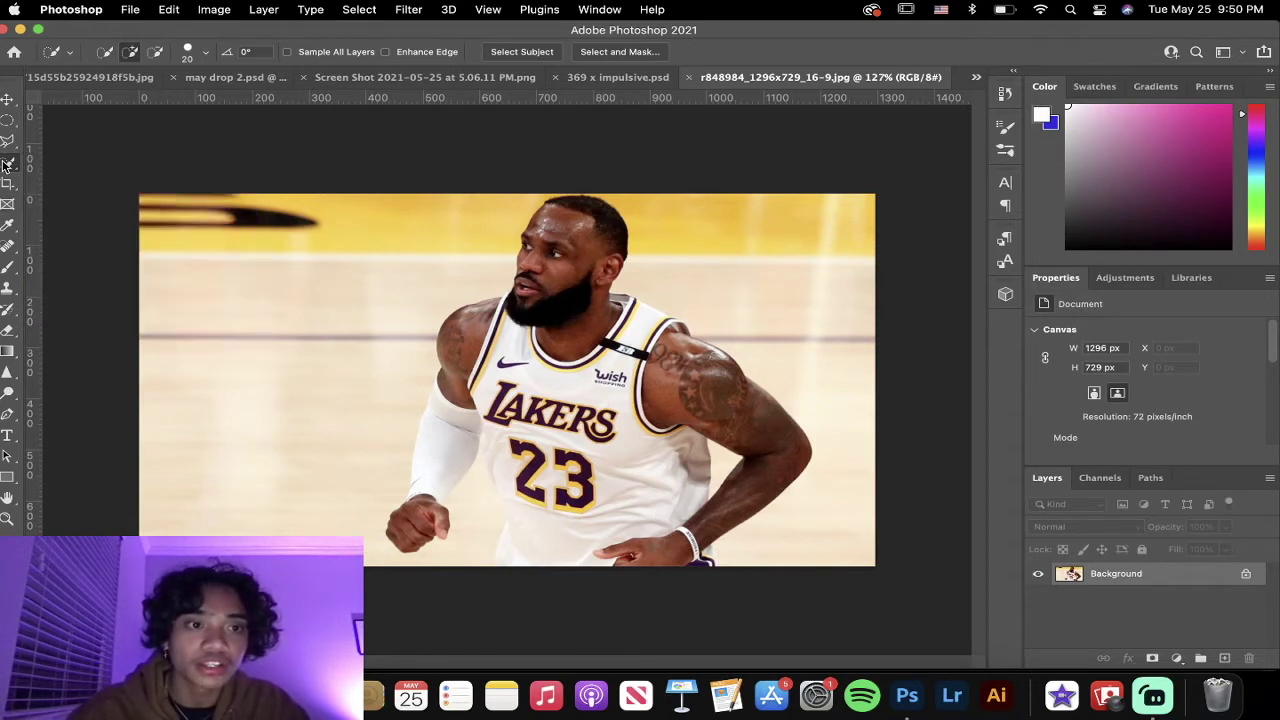
click(540, 52)
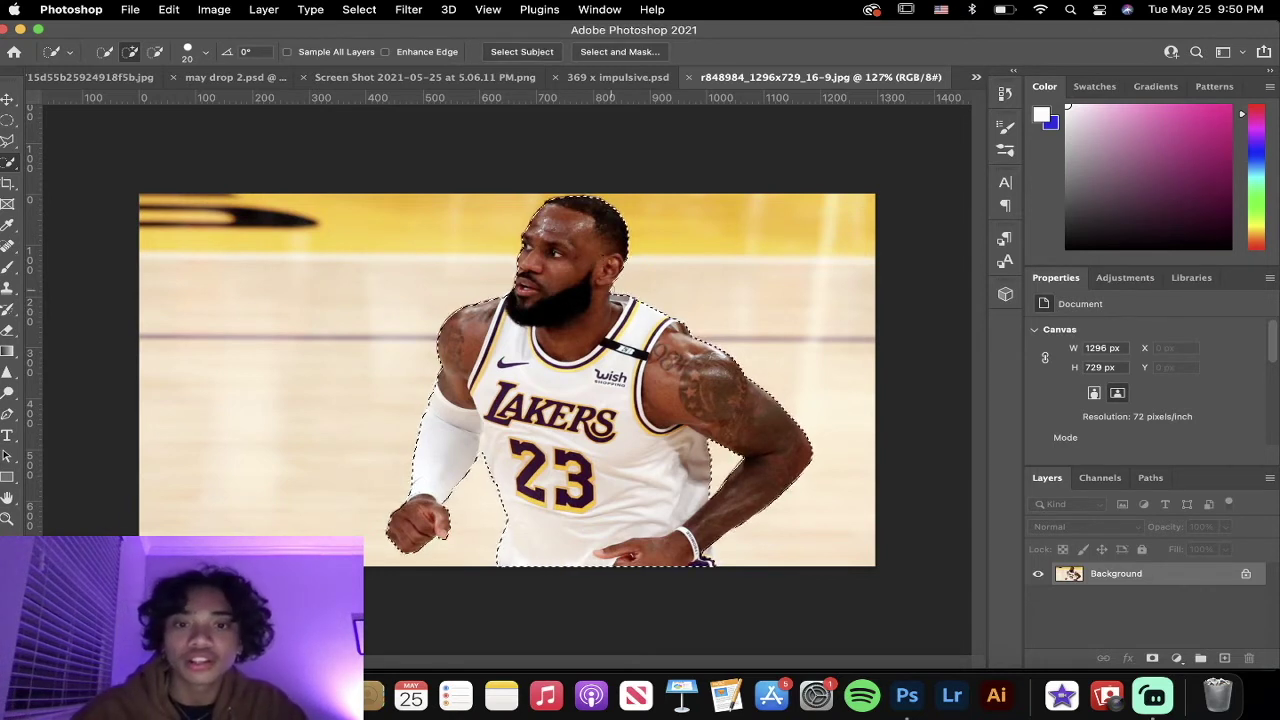
Step: Copy the selected player to a new layer and hide the Background layer to inspect the cutout's edges
key(super+j)
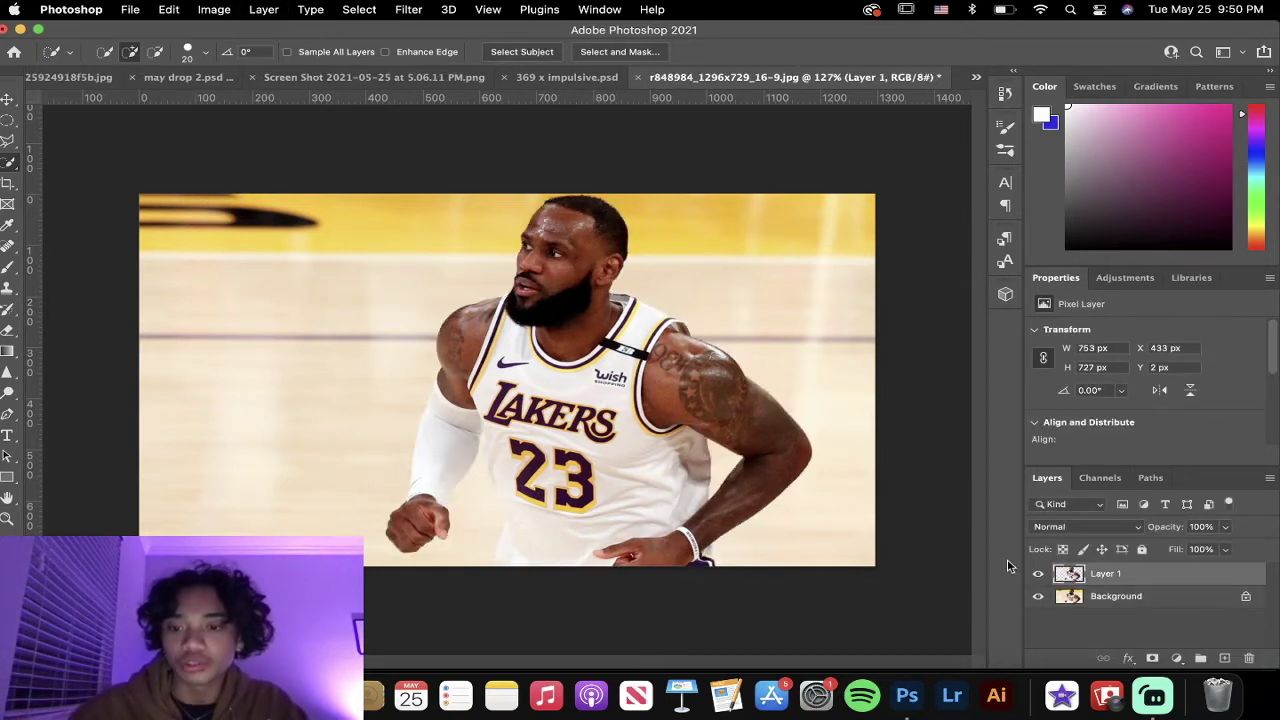
click(1038, 598)
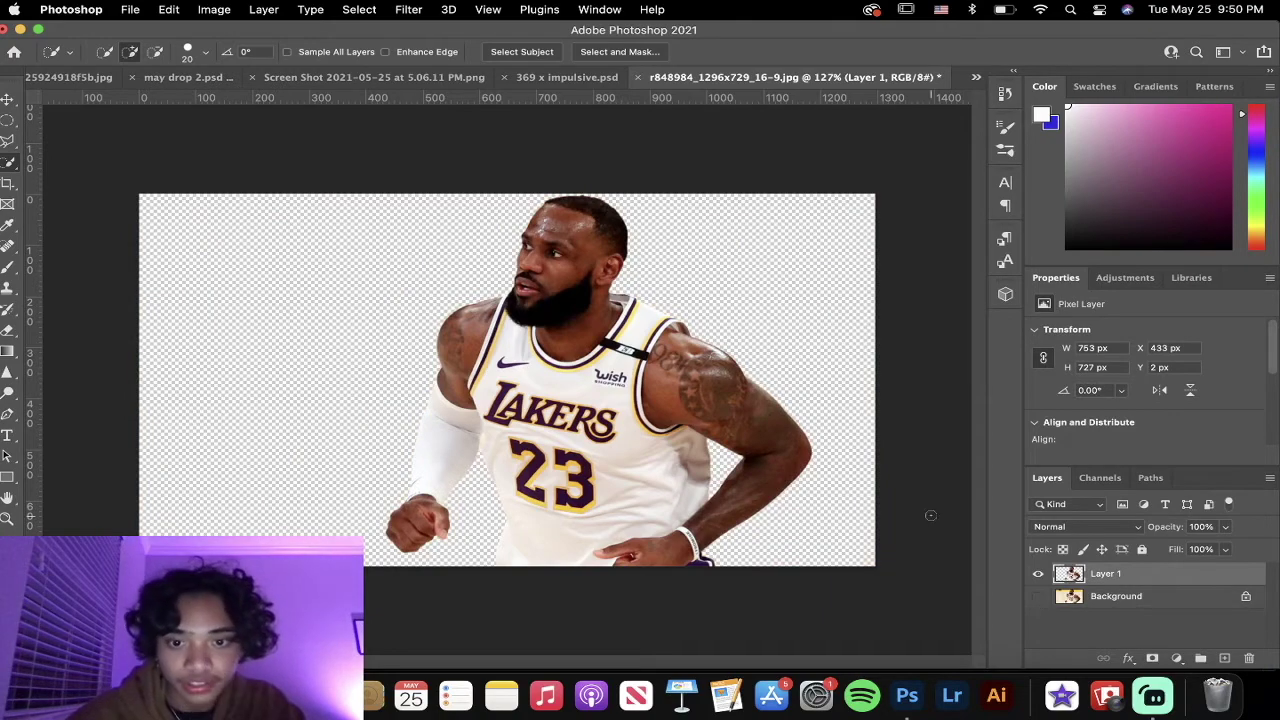
key(z)
drag(576, 432, 630, 470)
scroll(789, 296, up, 5)
scroll(655, 283, up, 4)
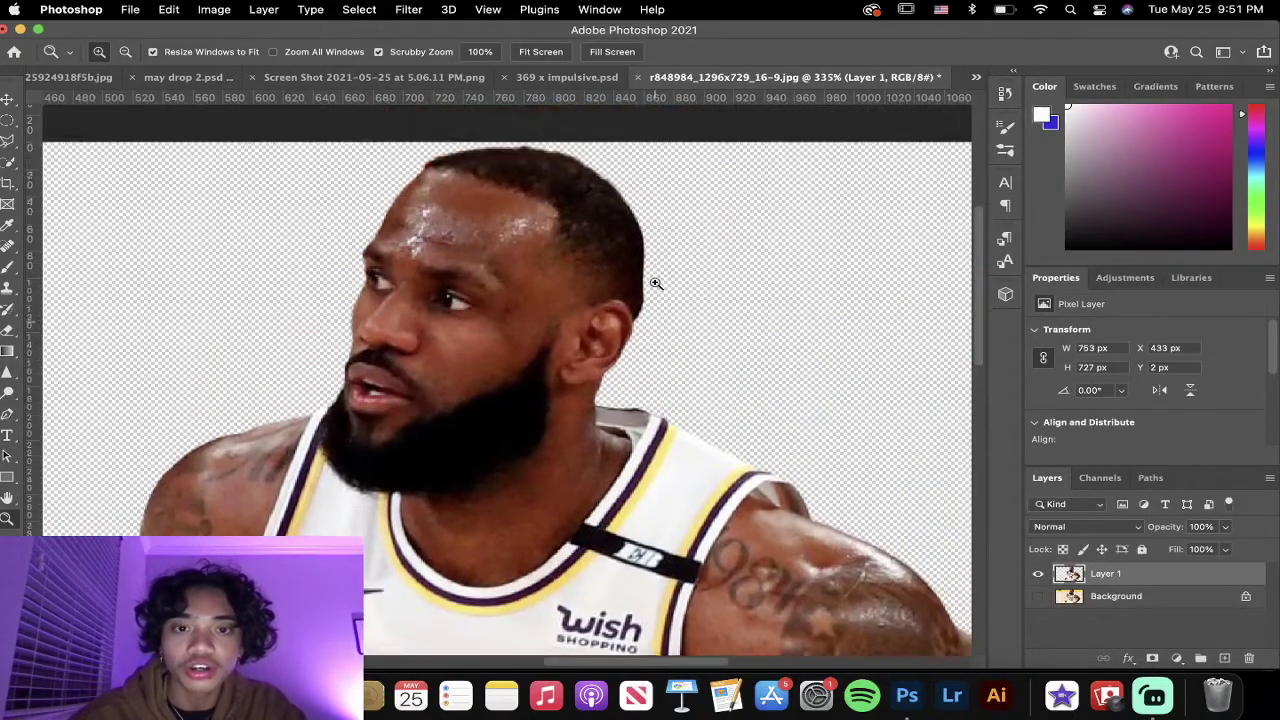
drag(638, 293, 585, 291)
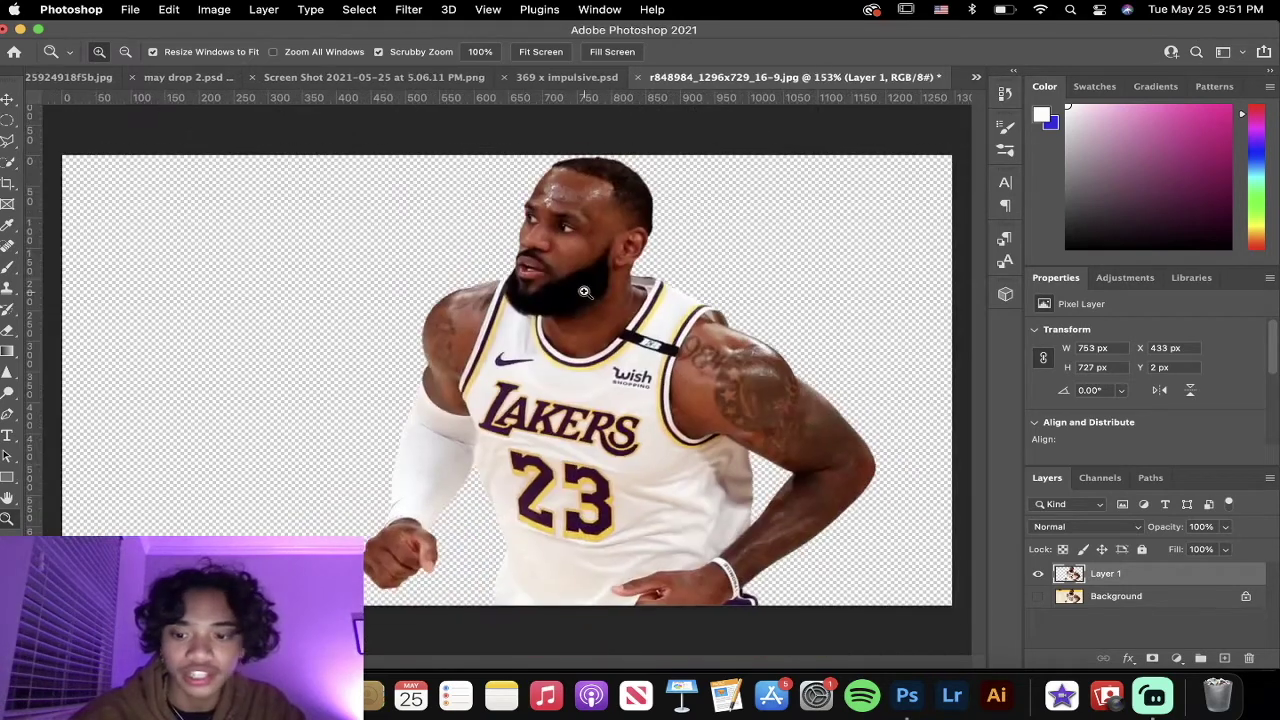
Step: Undo the hidden background, the layer copy and the automatic subject selection
key(super+z)
key(super+z)
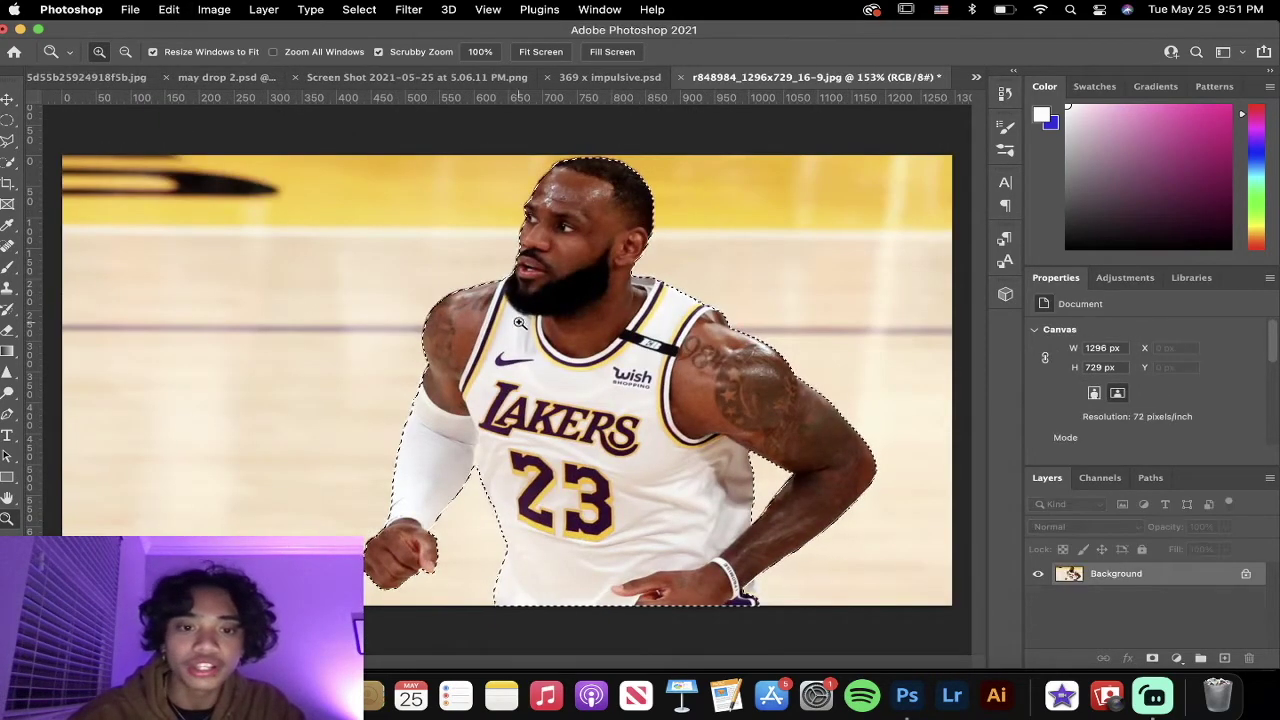
key(super+z)
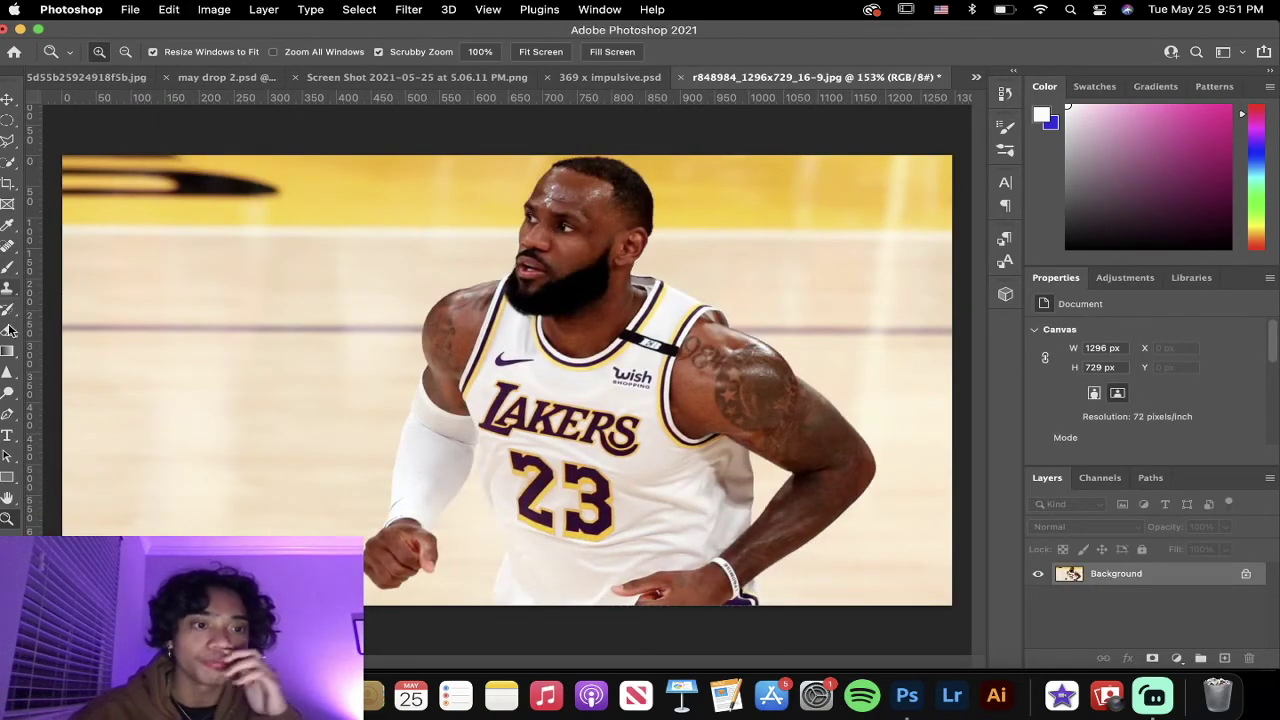
Step: Brush over the player with the Quick Selection tool and subtract the floor between his sleeved arm and jersey
click(9, 164)
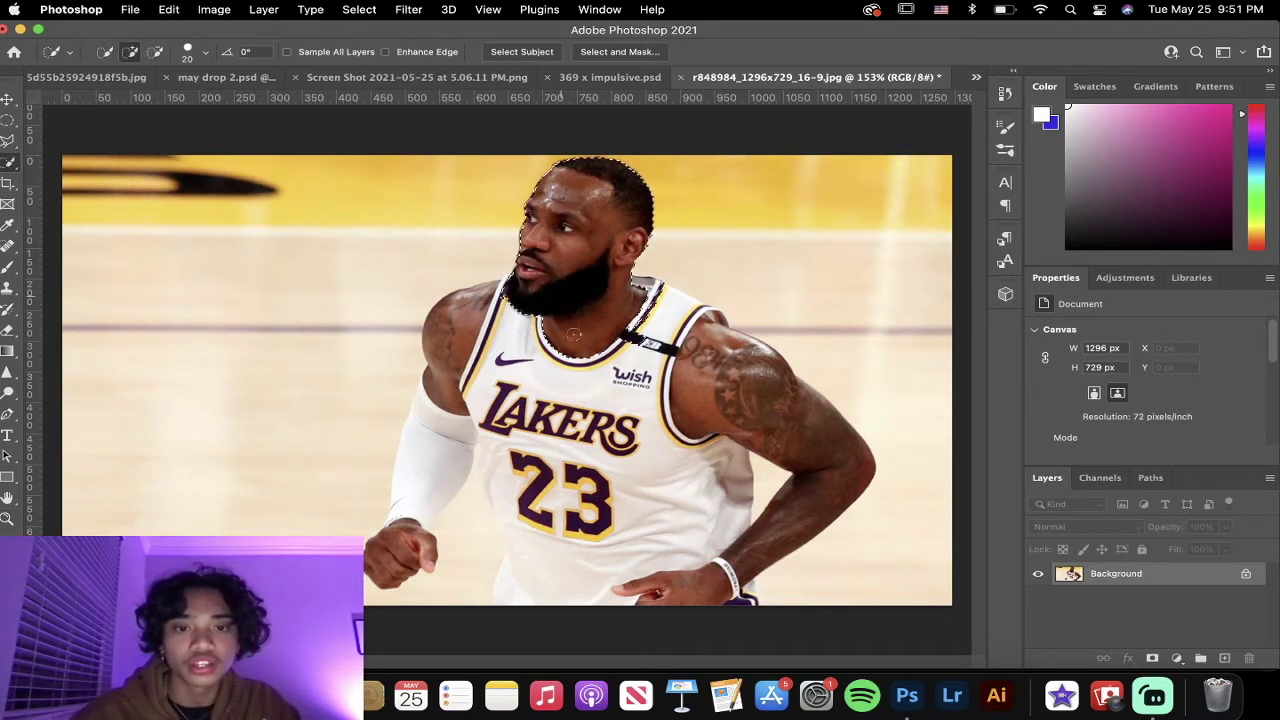
drag(525, 488, 588, 516)
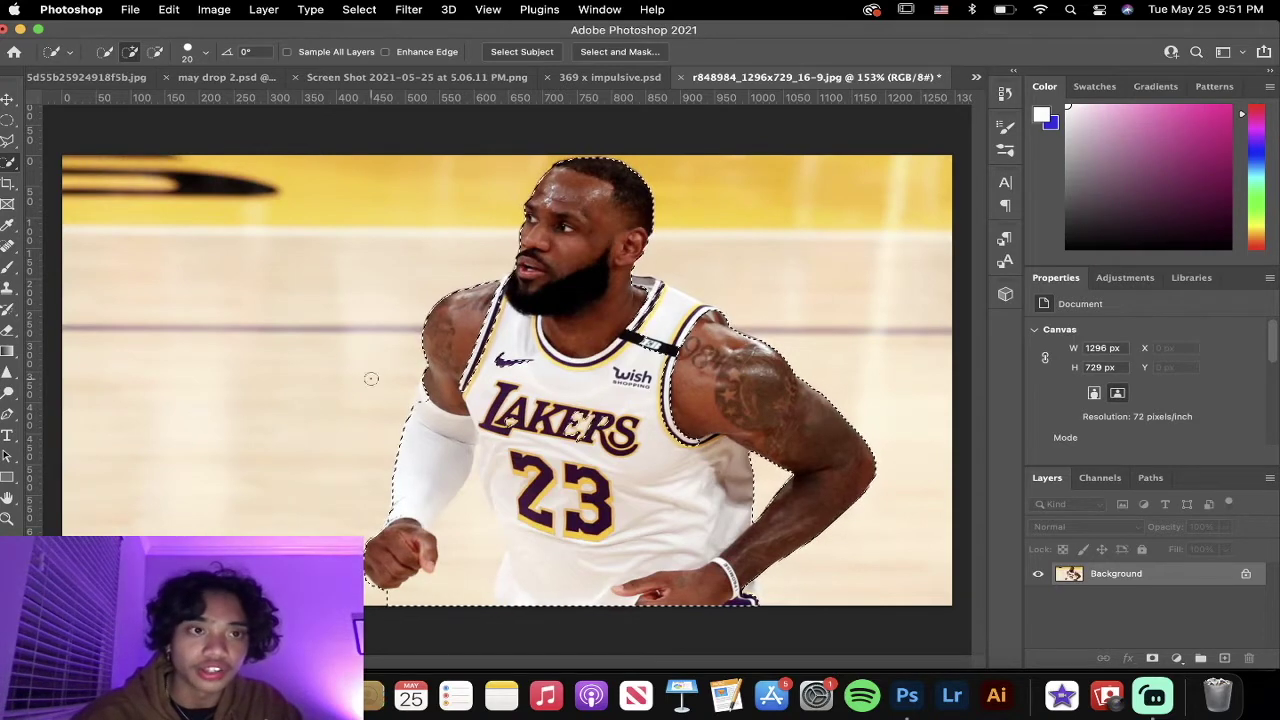
click(156, 52)
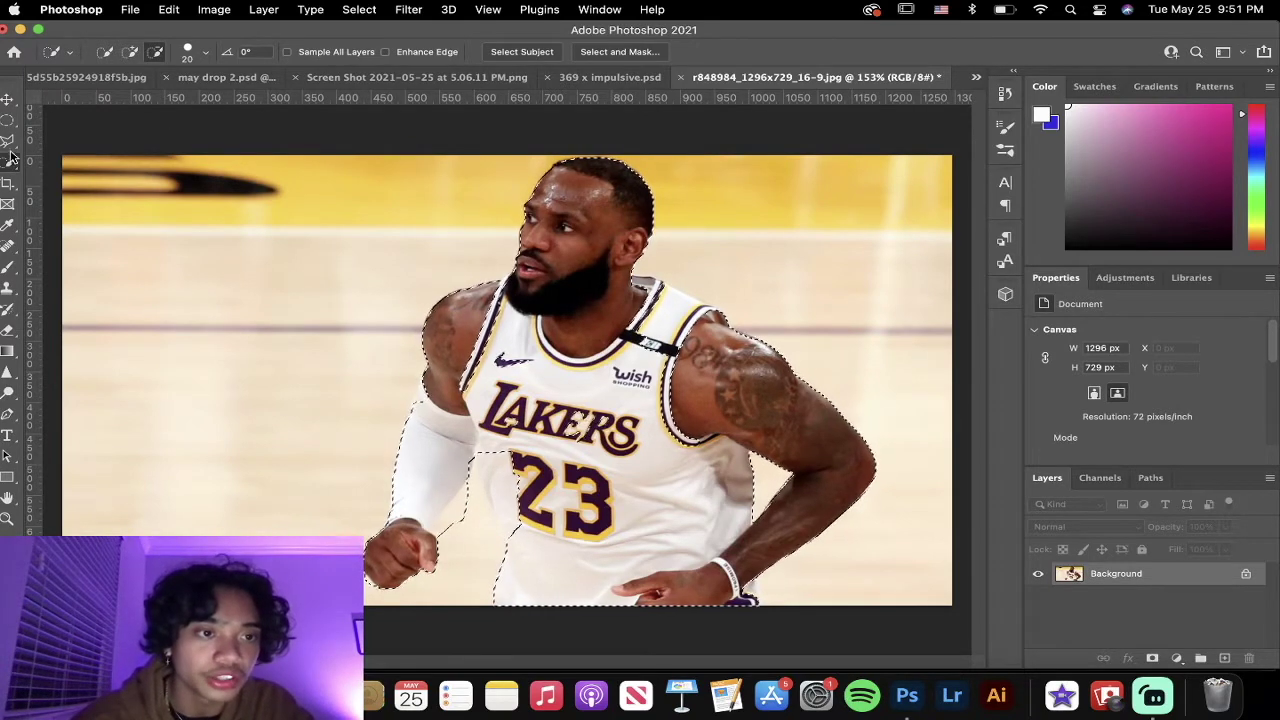
Step: Add the missed jersey area beside the number 23 to the selection with the Lasso tool
click(12, 146)
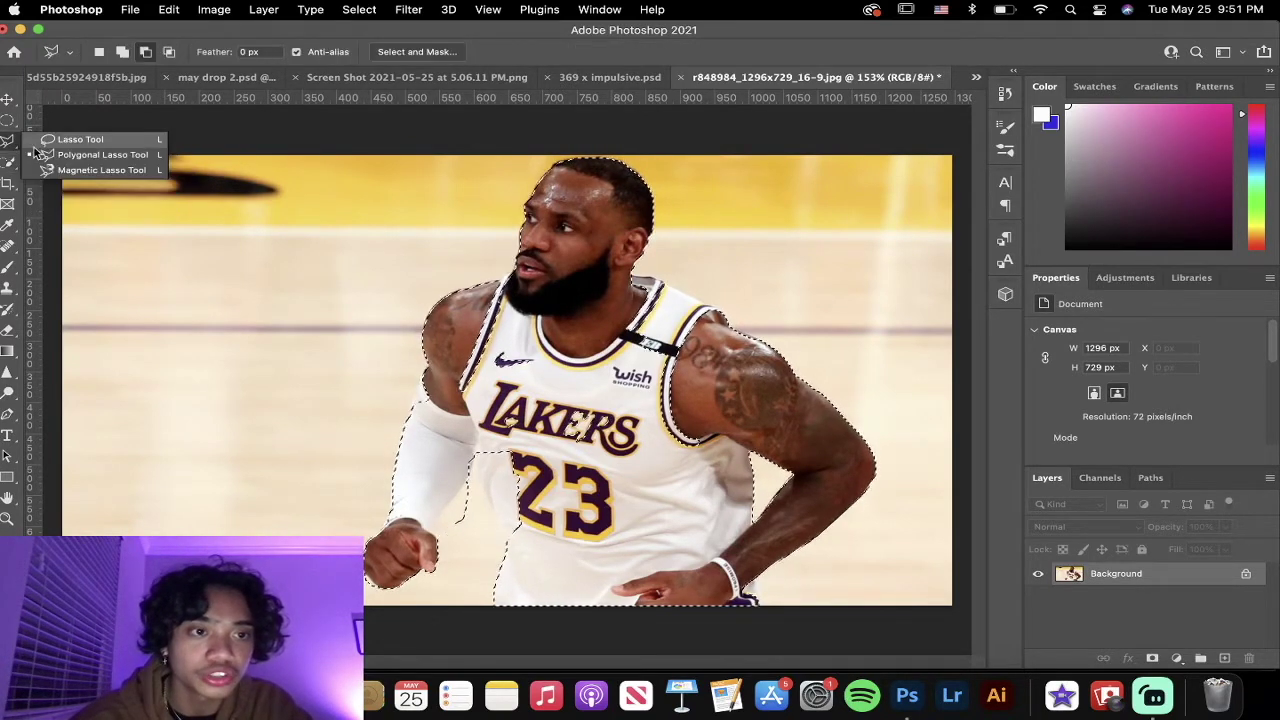
click(58, 139)
key(z)
drag(522, 458, 526, 537)
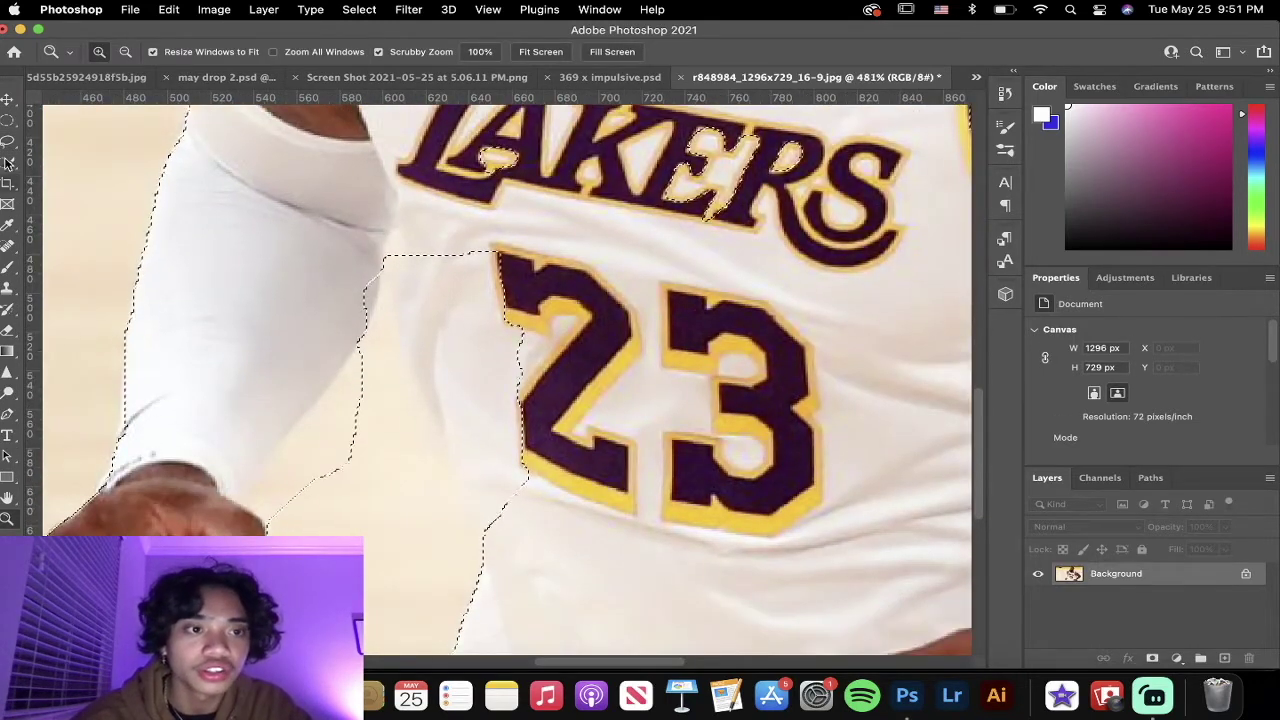
key(l)
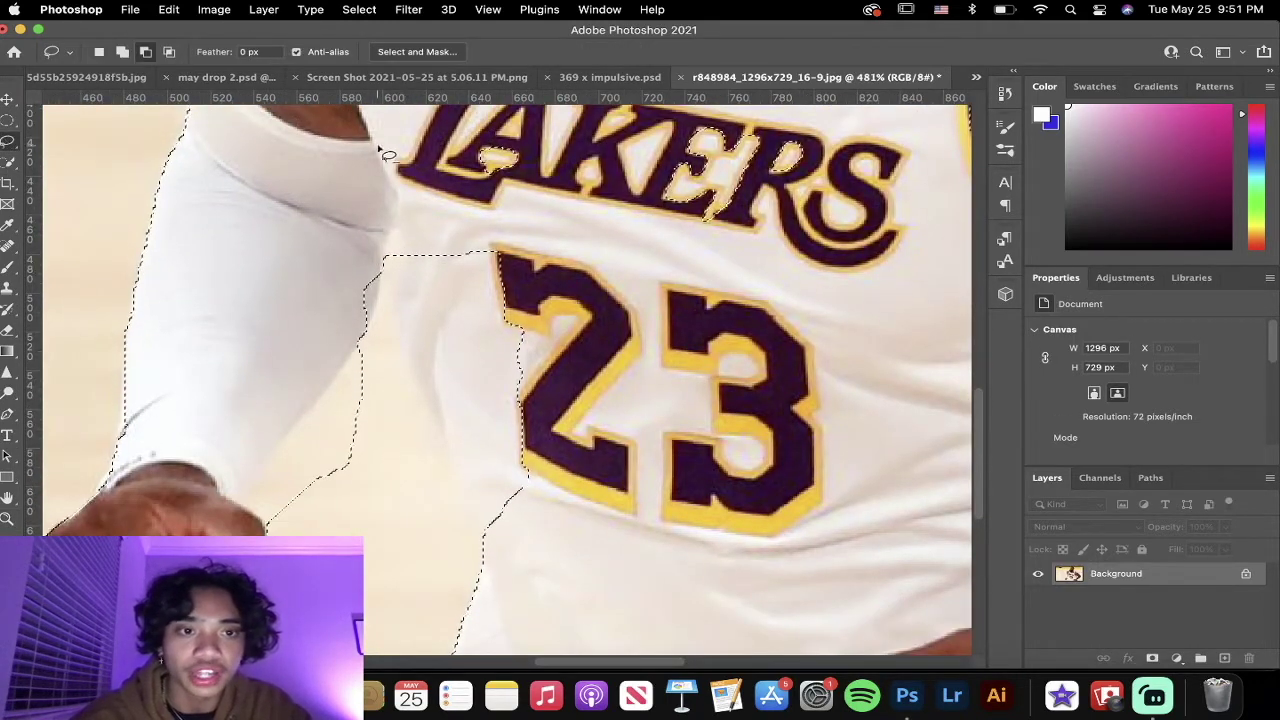
click(123, 54)
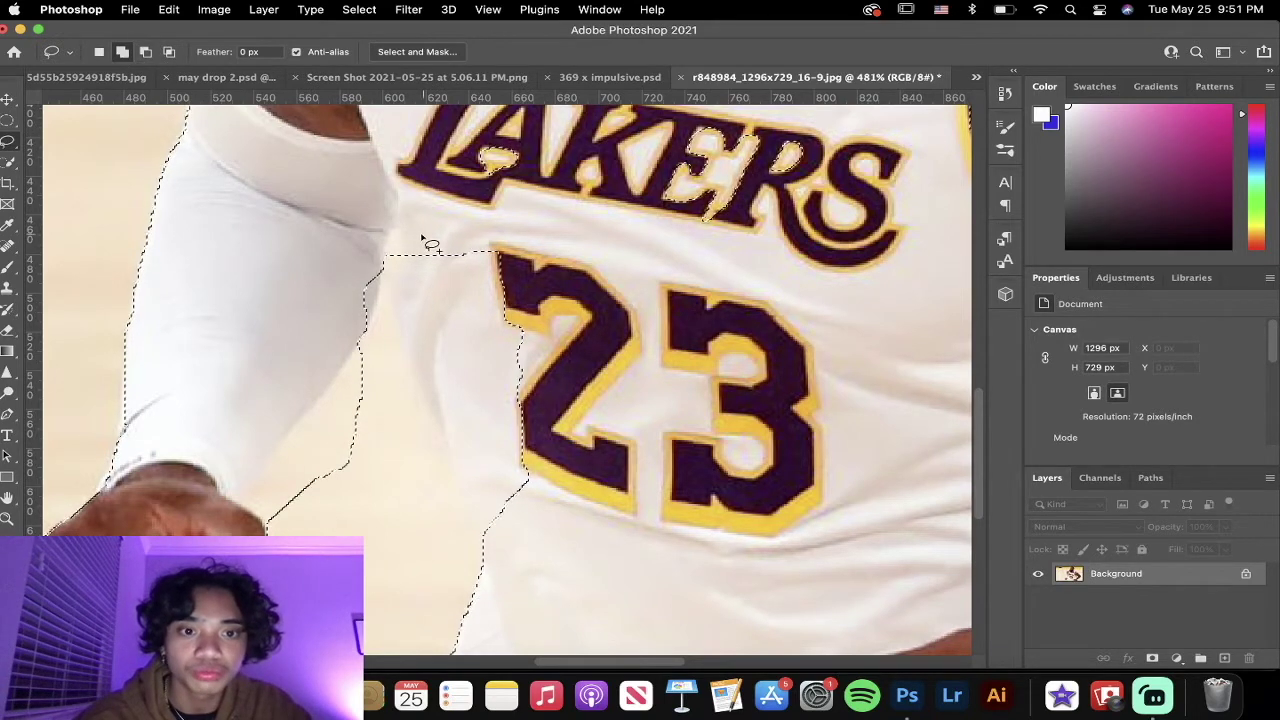
mouse_move(382, 255)
mouse_down()
mouse_move(400, 225)
mouse_move(402, 361)
mouse_move(441, 428)
mouse_move(480, 549)
mouse_move(540, 568)
mouse_move(604, 472)
mouse_move(663, 167)
mouse_move(464, 102)
mouse_move(353, 137)
mouse_move(334, 223)
mouse_up()
scroll(403, 320, down, 5)
scroll(450, 292, up, 6)
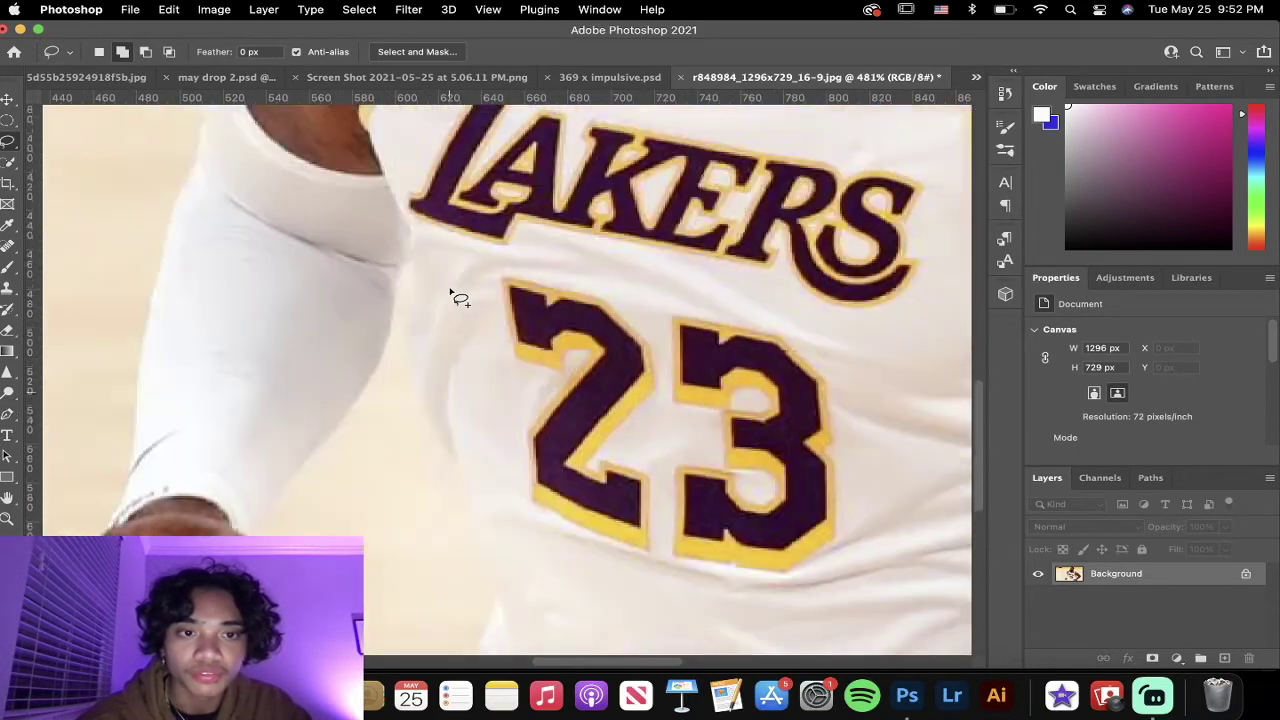
Step: Subtract the floor gap beside the white sleeve with the Lasso tool and add back the sleeve's missed inner edge
scroll(452, 297, up, 1)
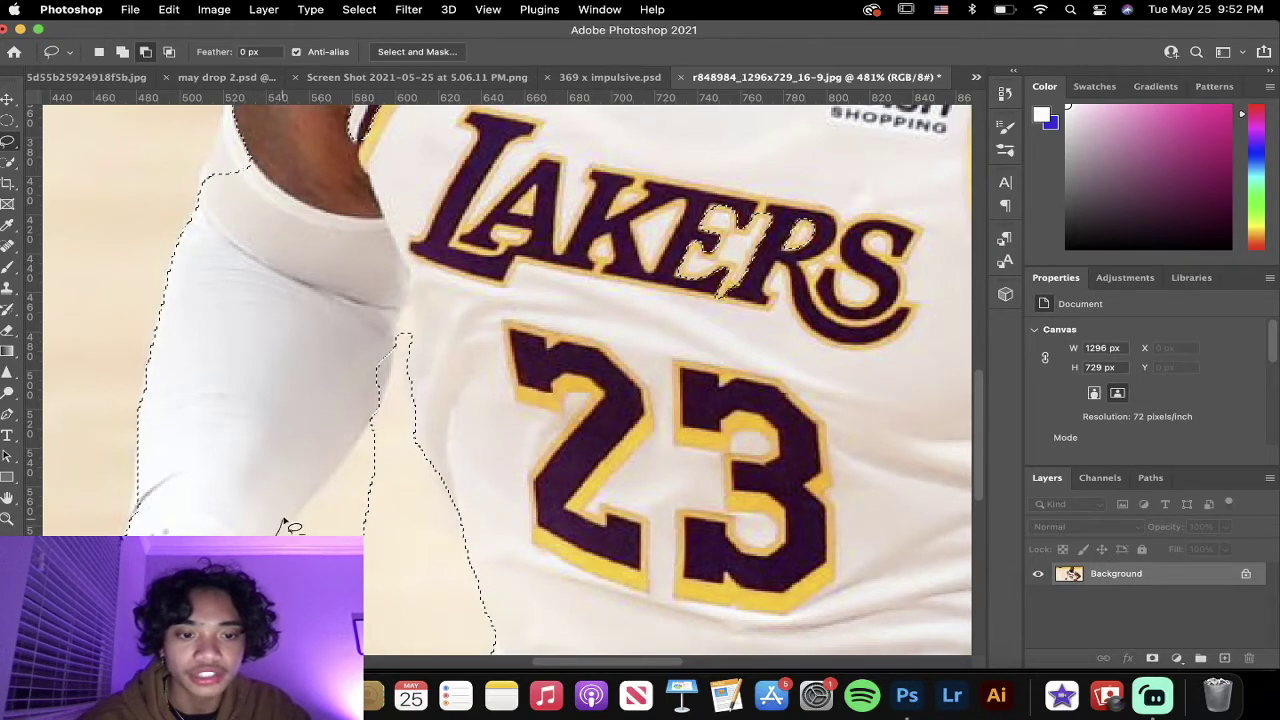
mouse_move(281, 522)
mouse_down()
mouse_move(376, 405)
mouse_move(396, 352)
mouse_move(380, 588)
mouse_move(365, 612)
mouse_up()
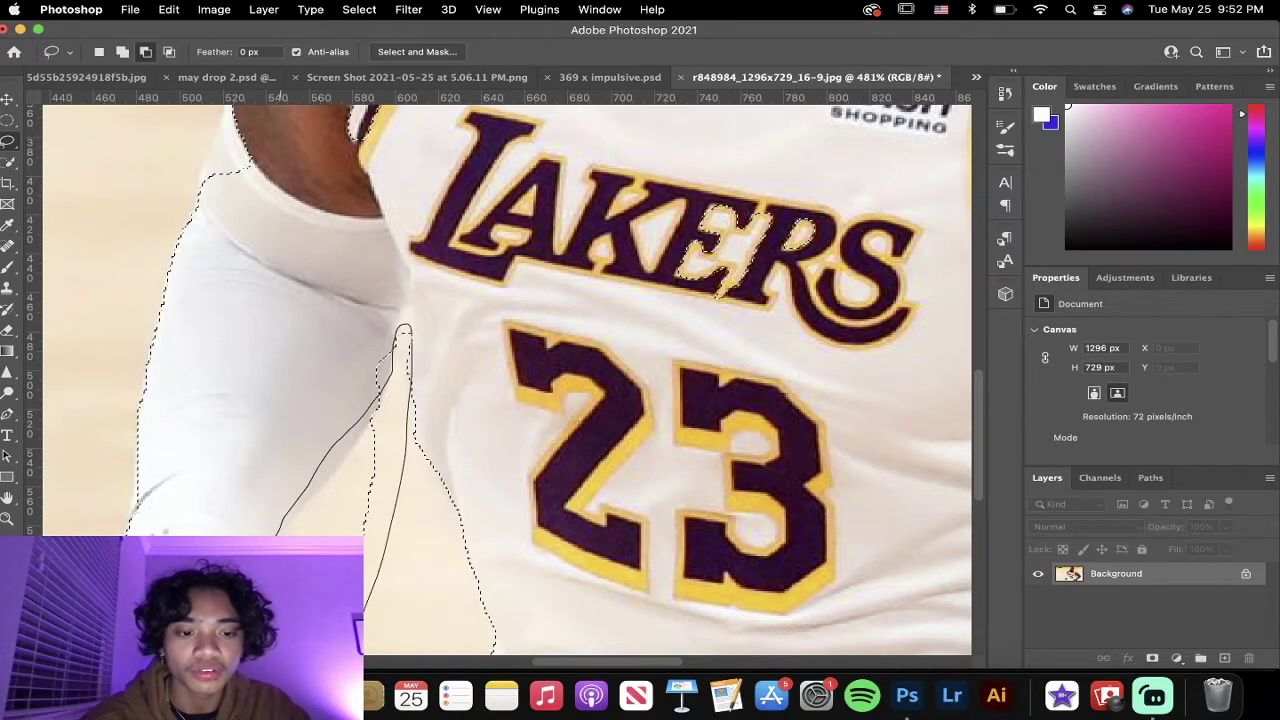
drag(365, 612, 365, 612)
scroll(457, 491, down, 3)
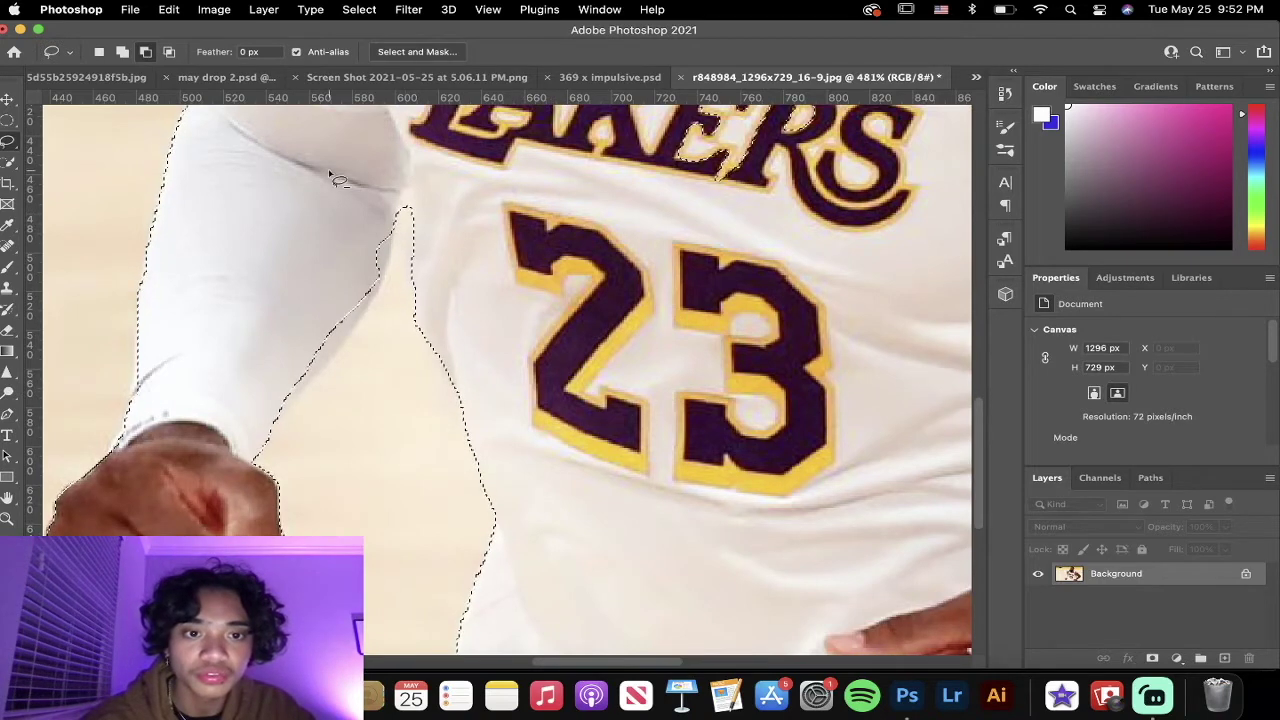
click(122, 52)
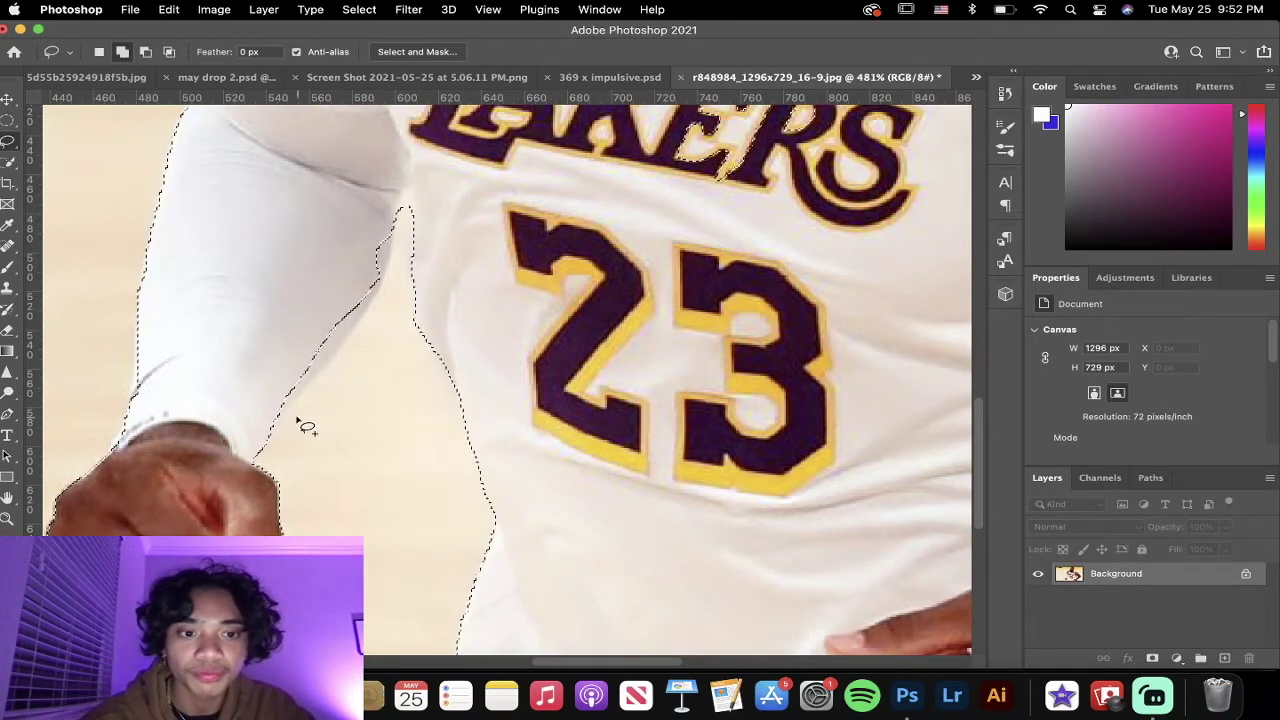
mouse_move(277, 423)
mouse_down()
mouse_move(366, 295)
mouse_move(398, 214)
mouse_move(346, 212)
mouse_move(251, 377)
mouse_move(254, 440)
mouse_up()
Step: Copy the lasso-refined player selection to a new layer and toggle the Background layer's visibility to check the cutout
key(z)
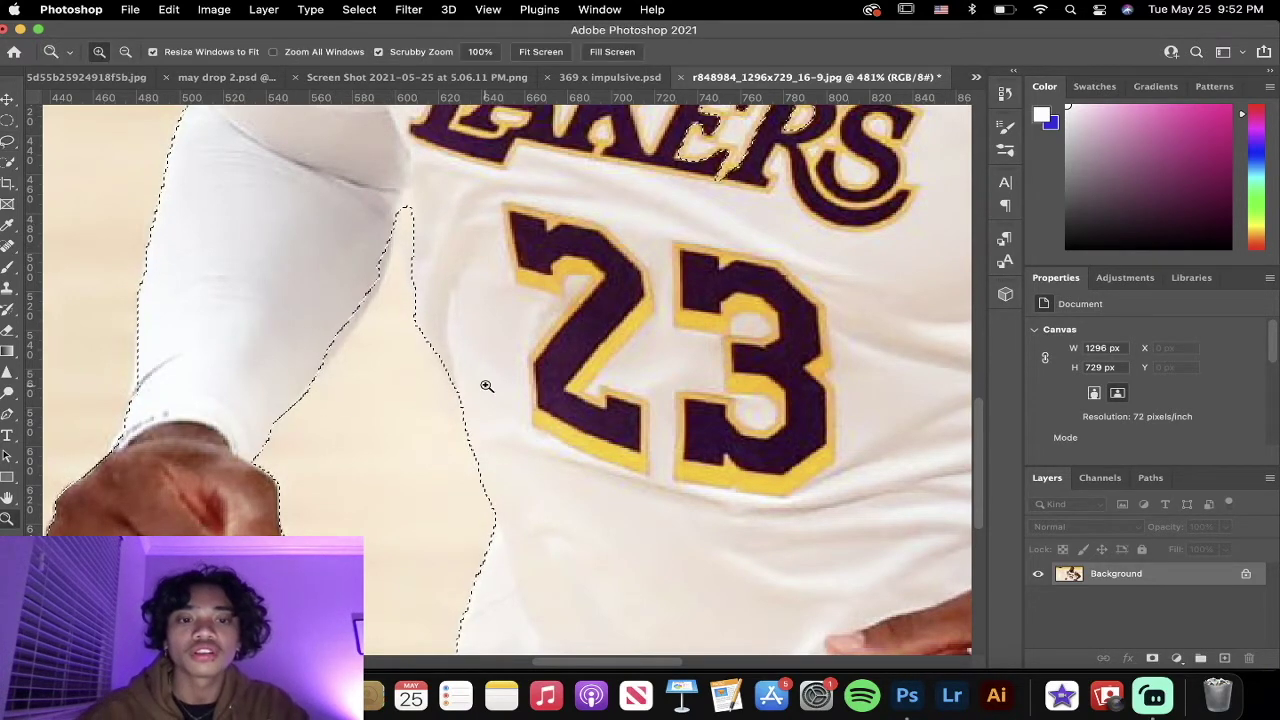
key(super+0)
key(super+j)
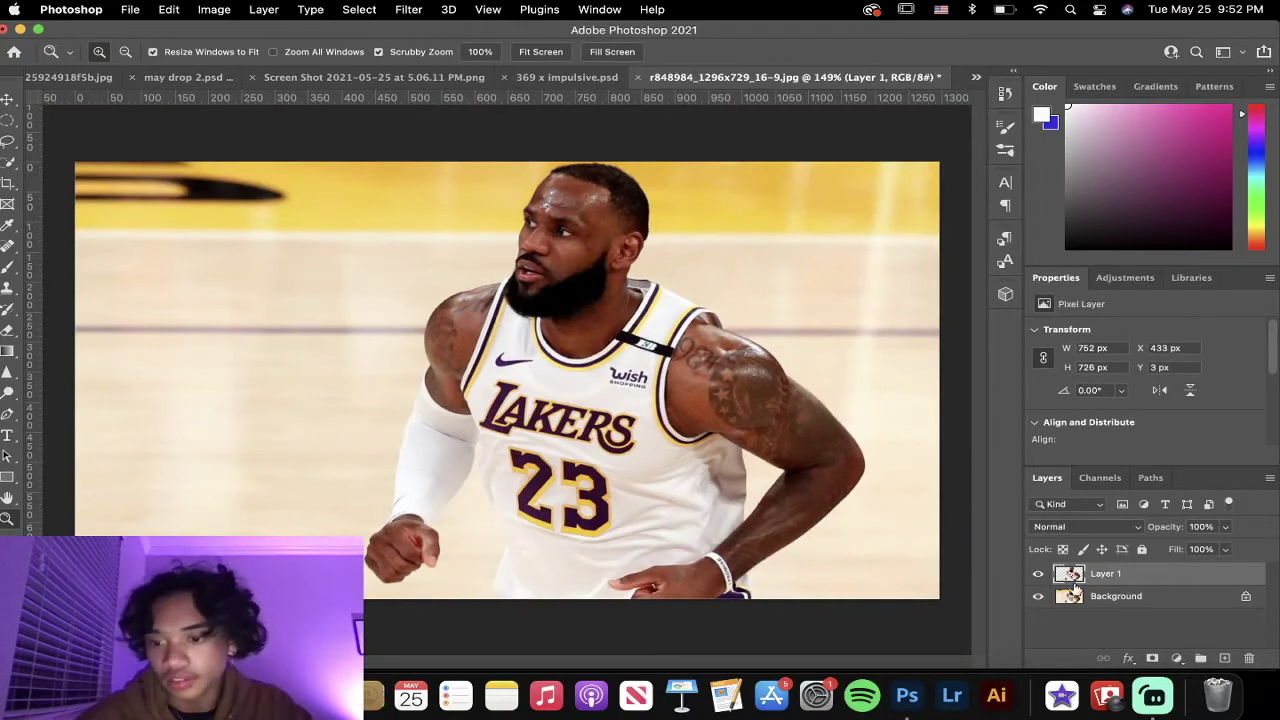
click(1038, 596)
click(1038, 596)
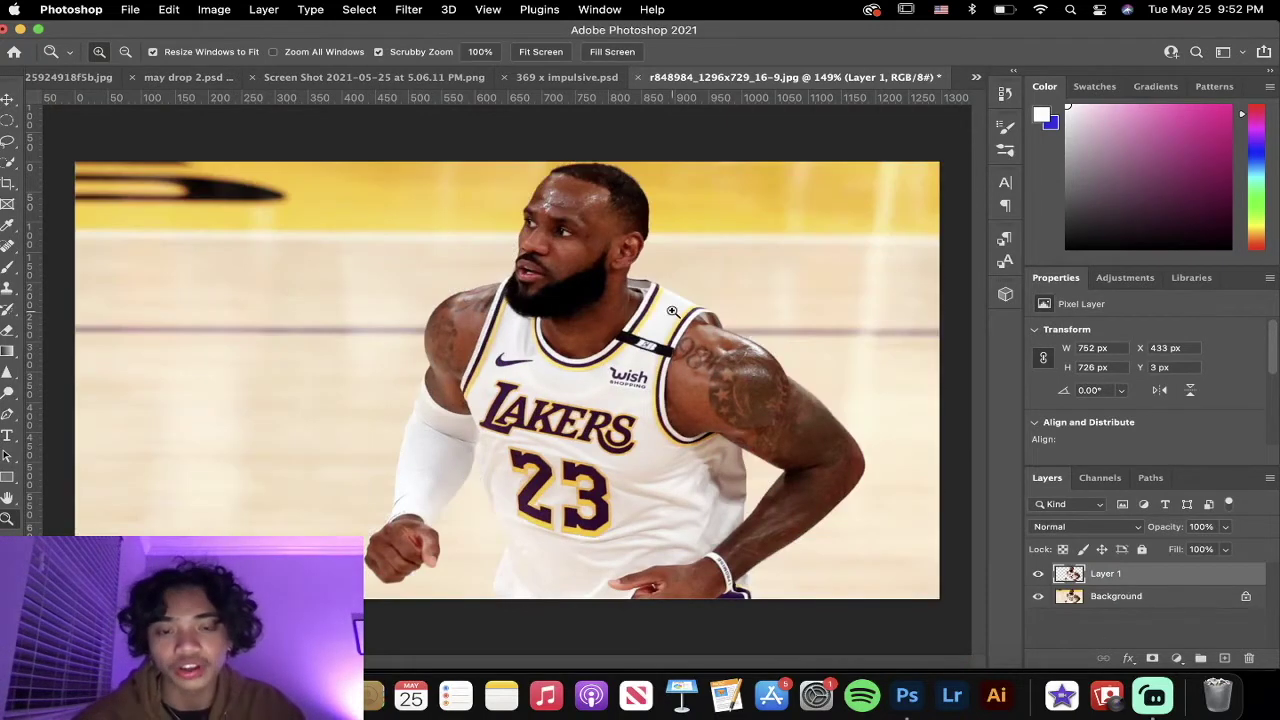
Step: Undo the new player layer and clear the selection around the player
key(super+z)
key(super+z)
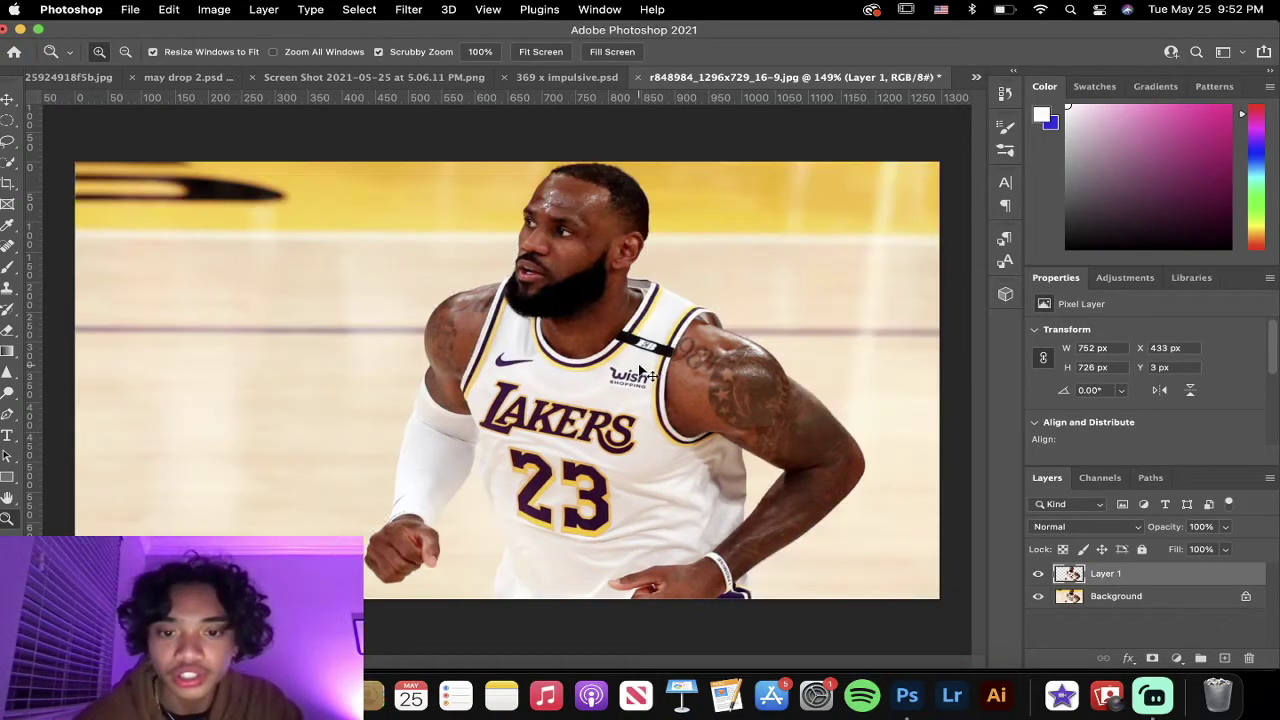
key(super+z)
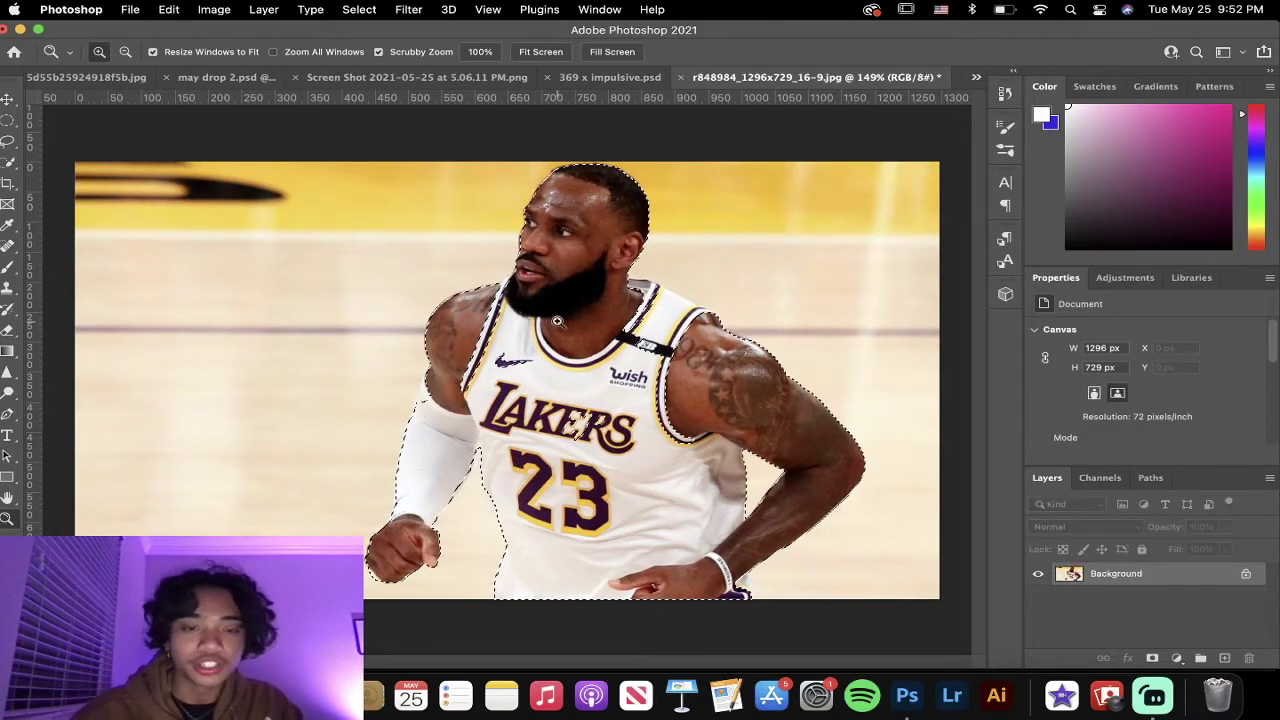
key(super+z)
Step: Get the Pen tool ready in Path mode with the view close on the player's fist
mouse_move(570, 345)
mouse_down()
mouse_move(602, 348)
mouse_move(549, 344)
mouse_move(575, 344)
mouse_up()
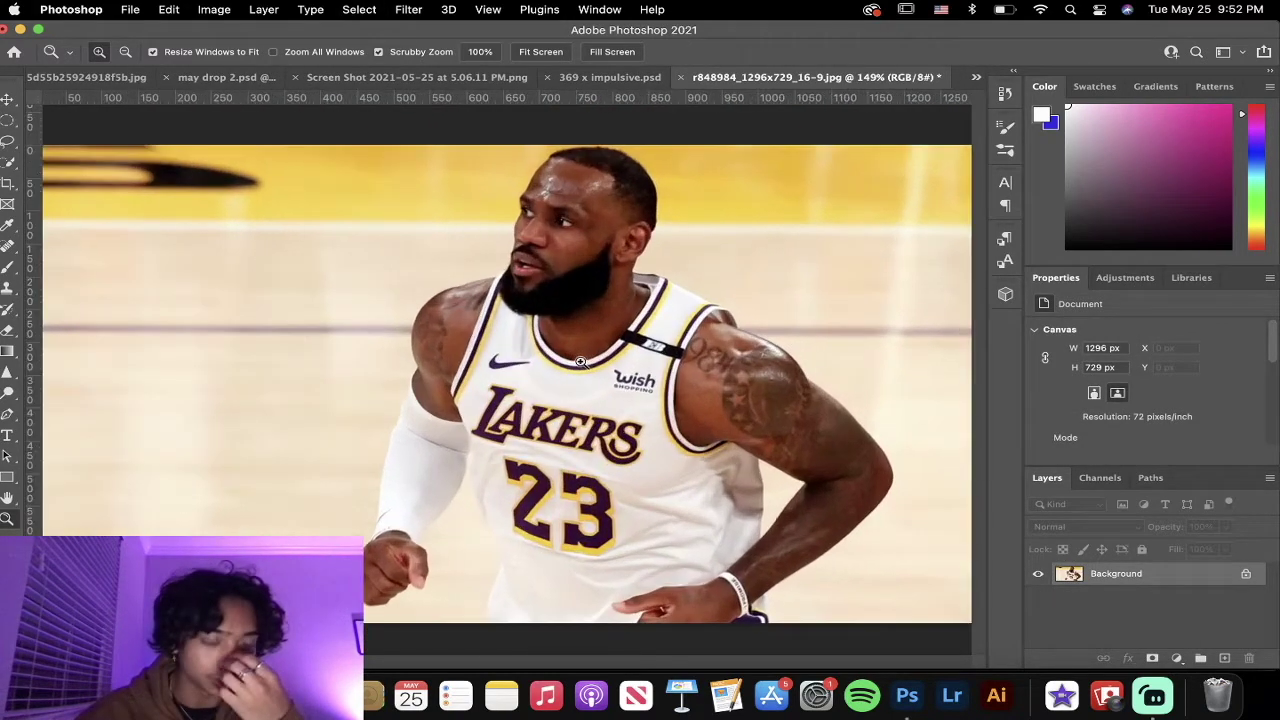
click(8, 416)
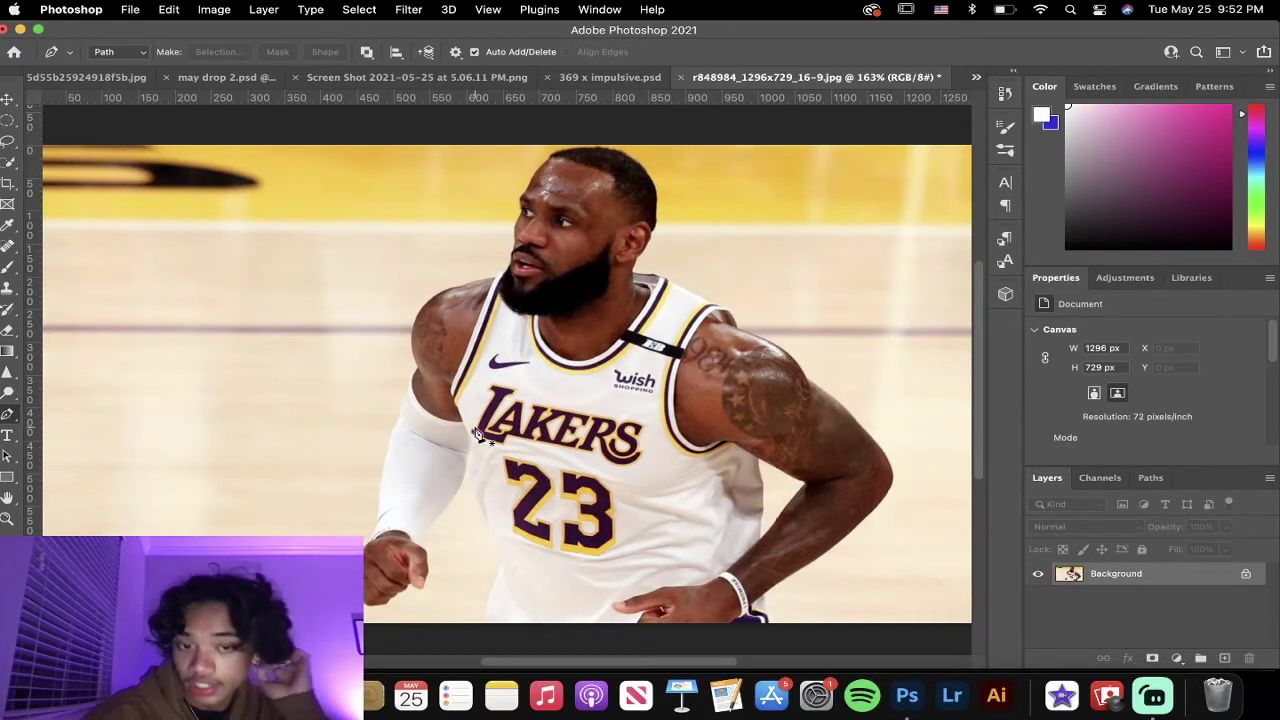
key(z)
drag(500, 457, 442, 328)
scroll(505, 465, down, 3)
scroll(499, 475, up, 3)
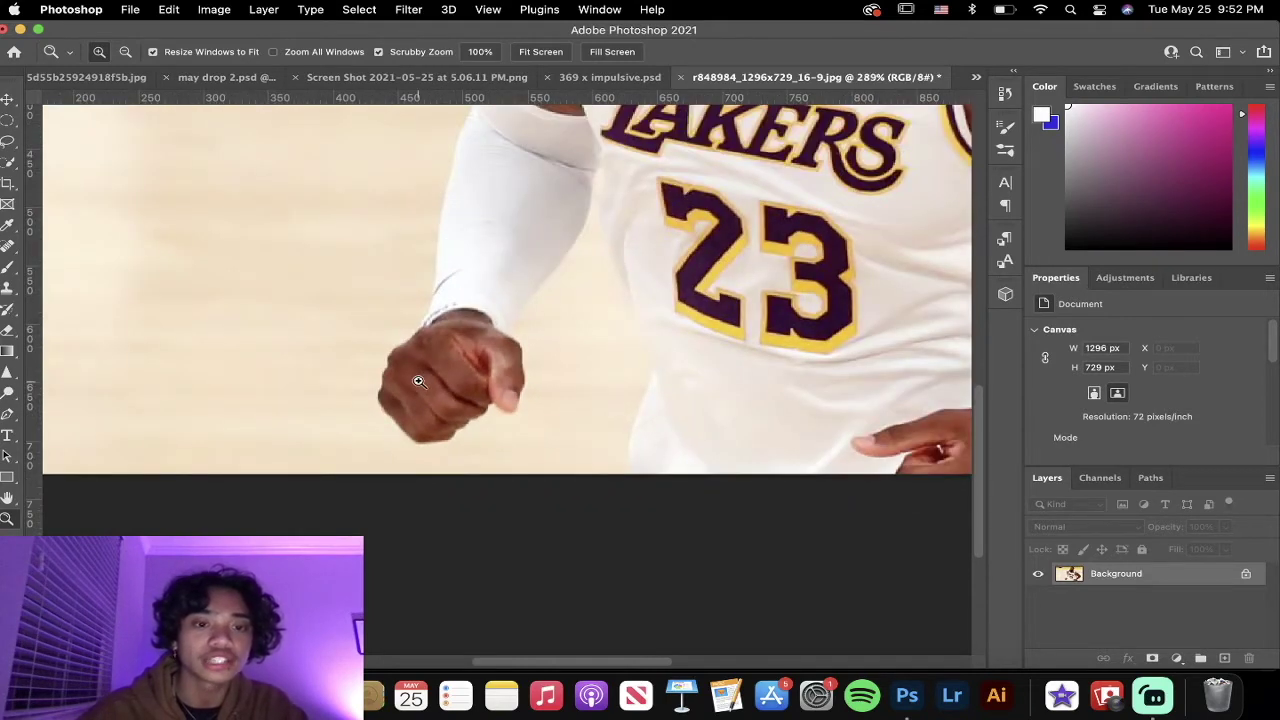
drag(419, 381, 423, 420)
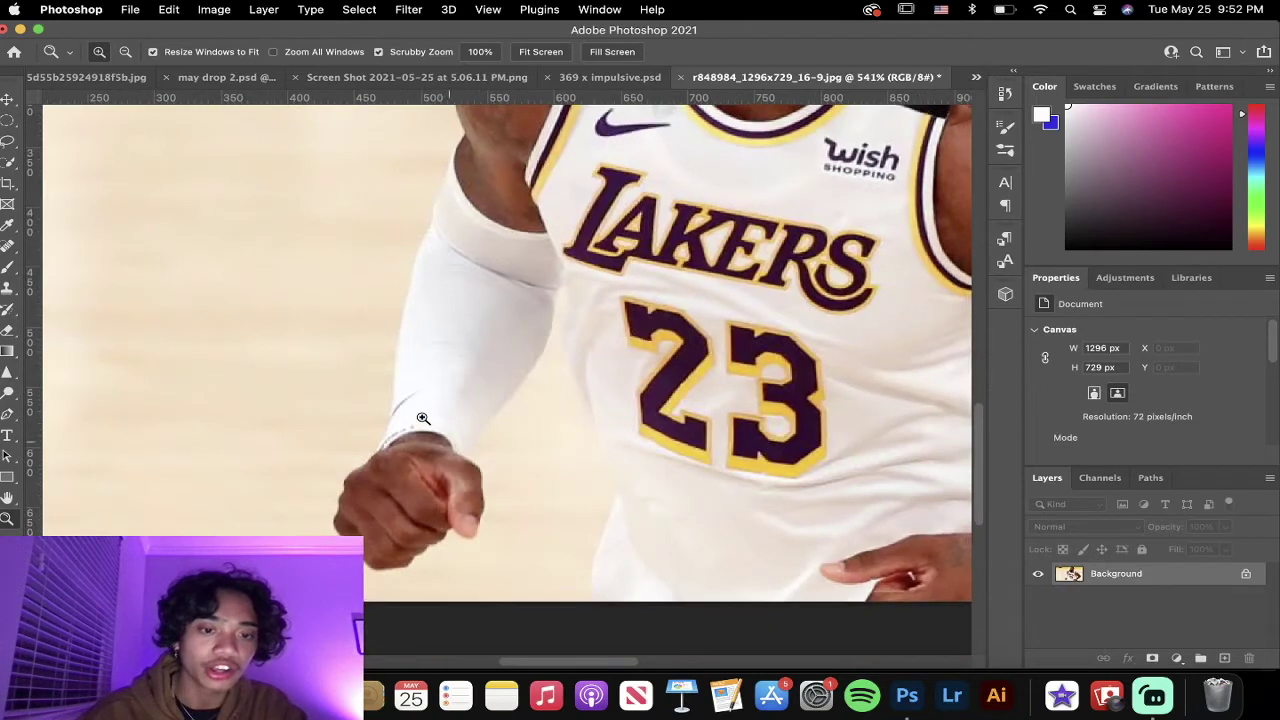
click(5, 418)
key(z)
drag(346, 516, 391, 543)
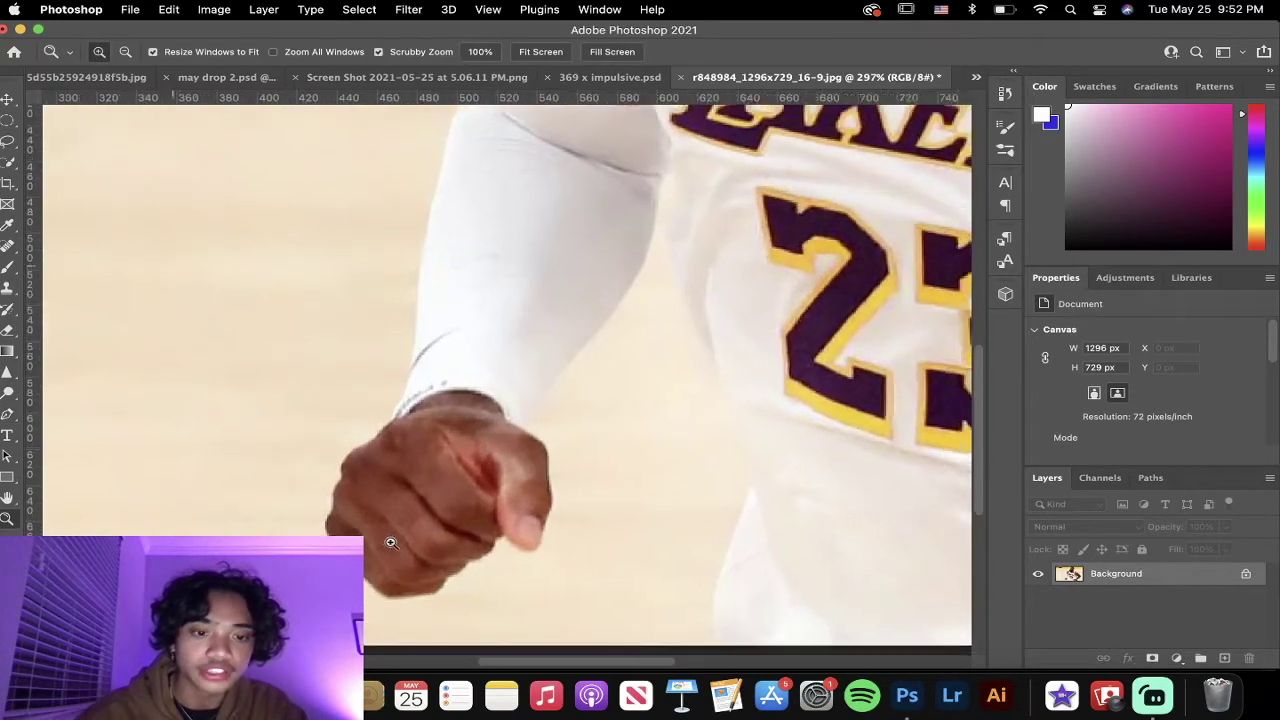
click(8, 420)
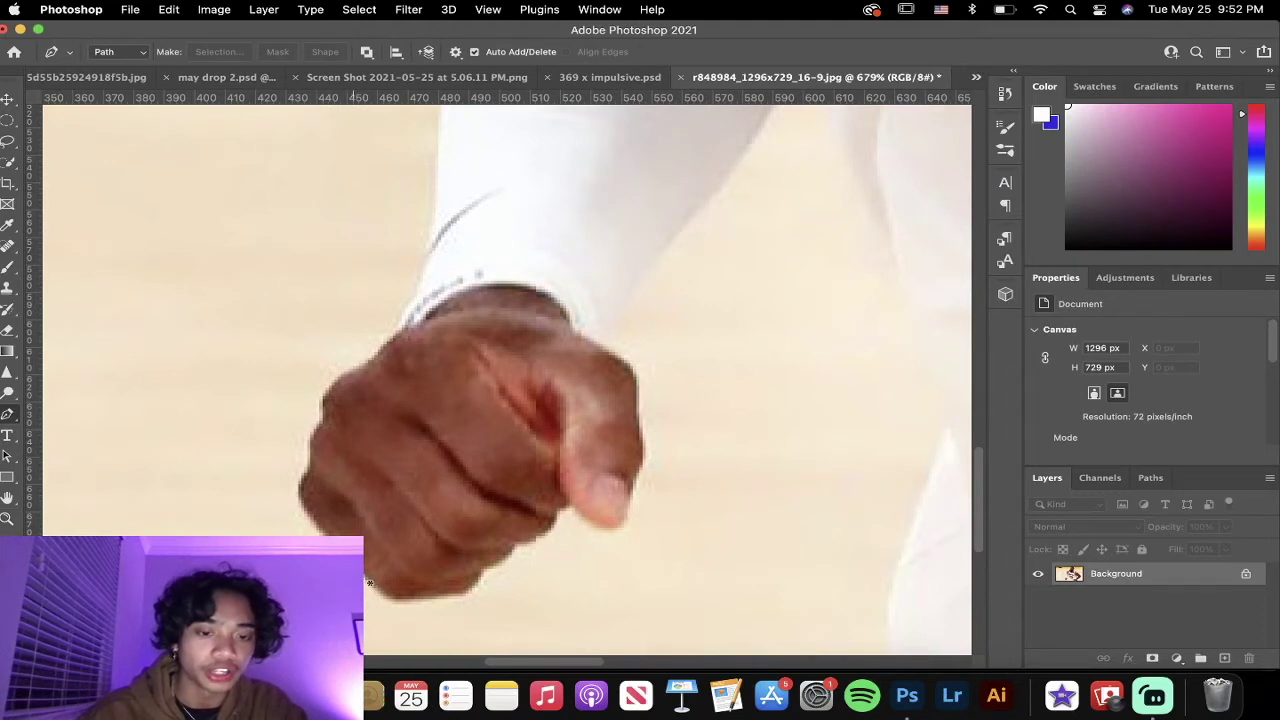
click(326, 533)
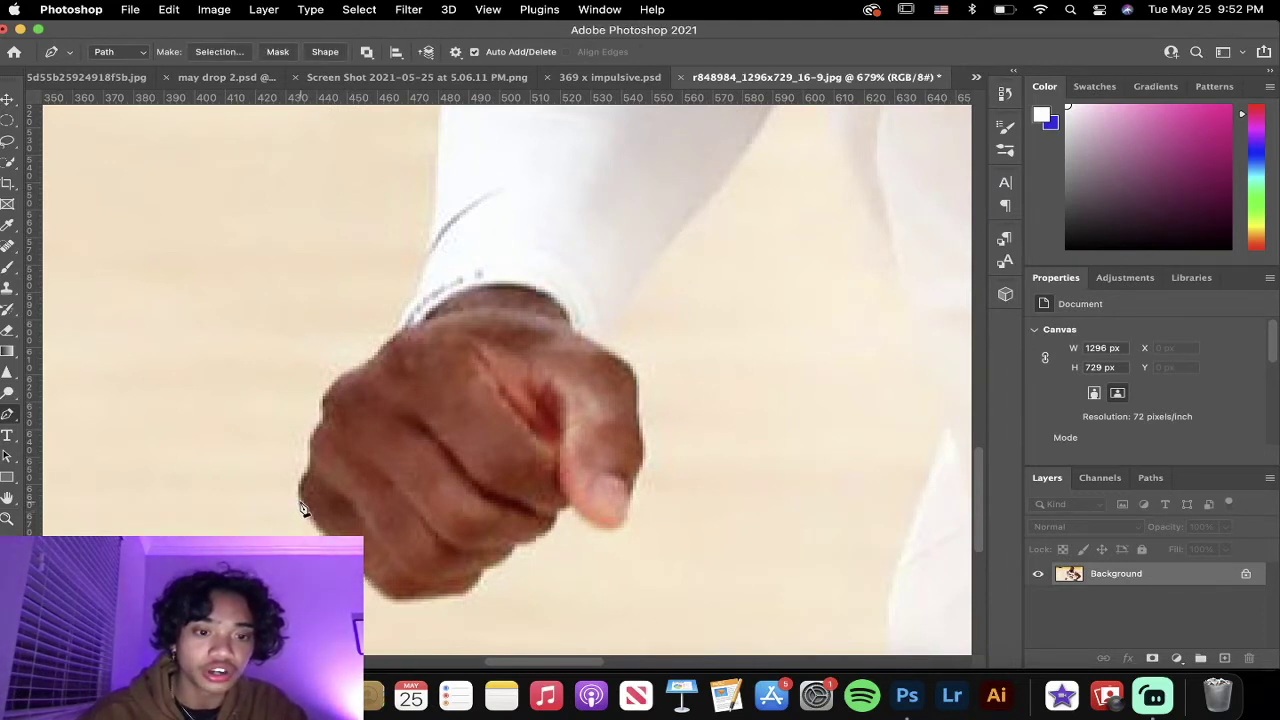
key(super+z)
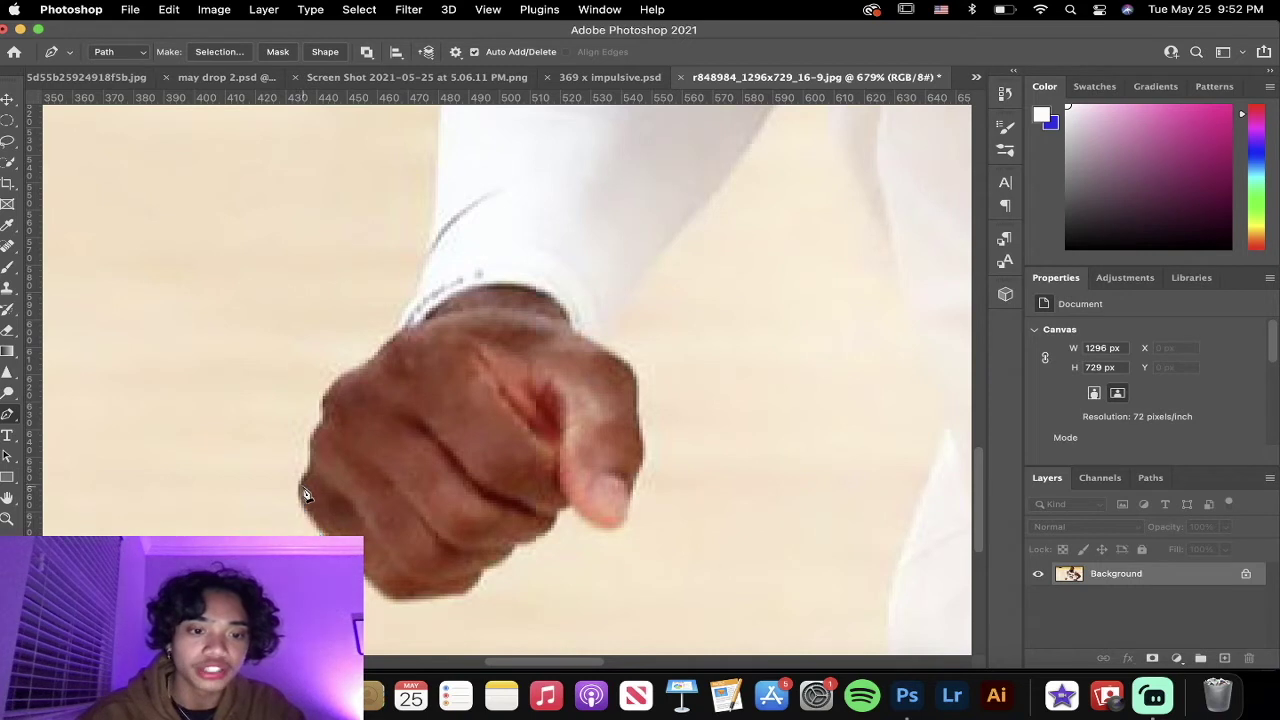
key(super+z)
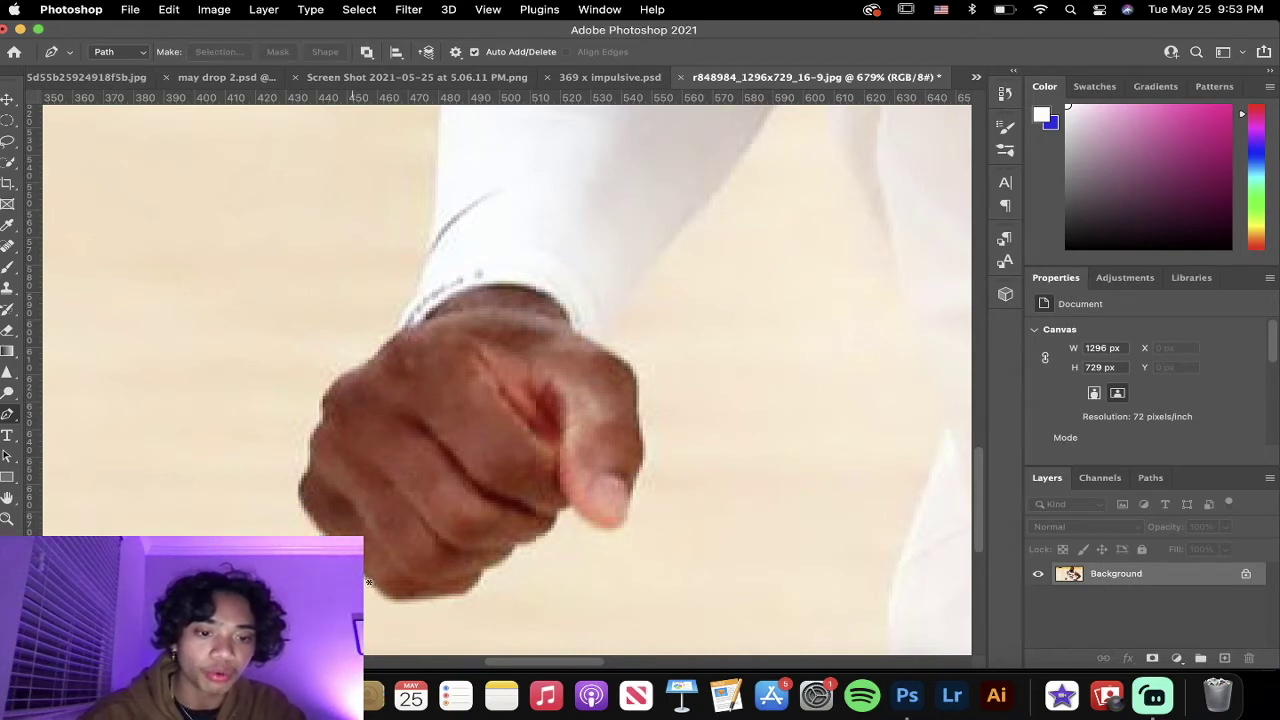
Step: Start a Pen path at the fist's lower outer edge and trace it up around the little finger's knuckle
click(369, 581)
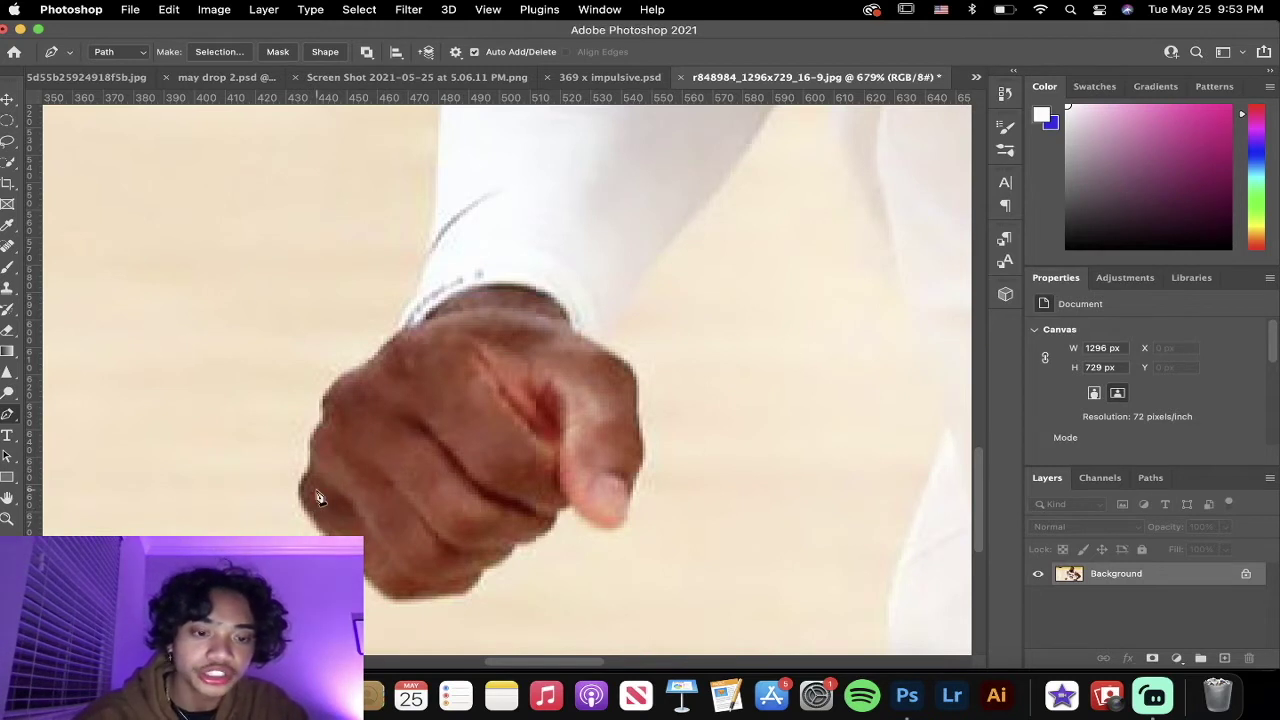
scroll(362, 500, left, 5)
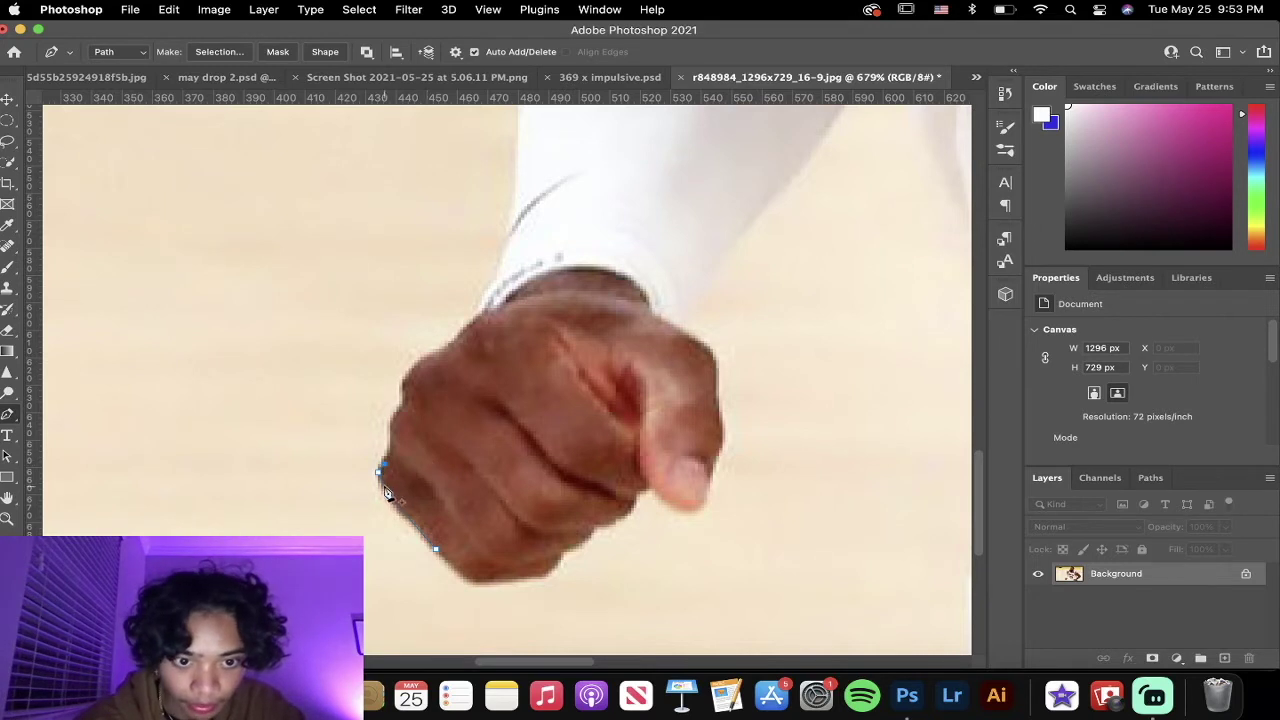
scroll(394, 470, up, 1)
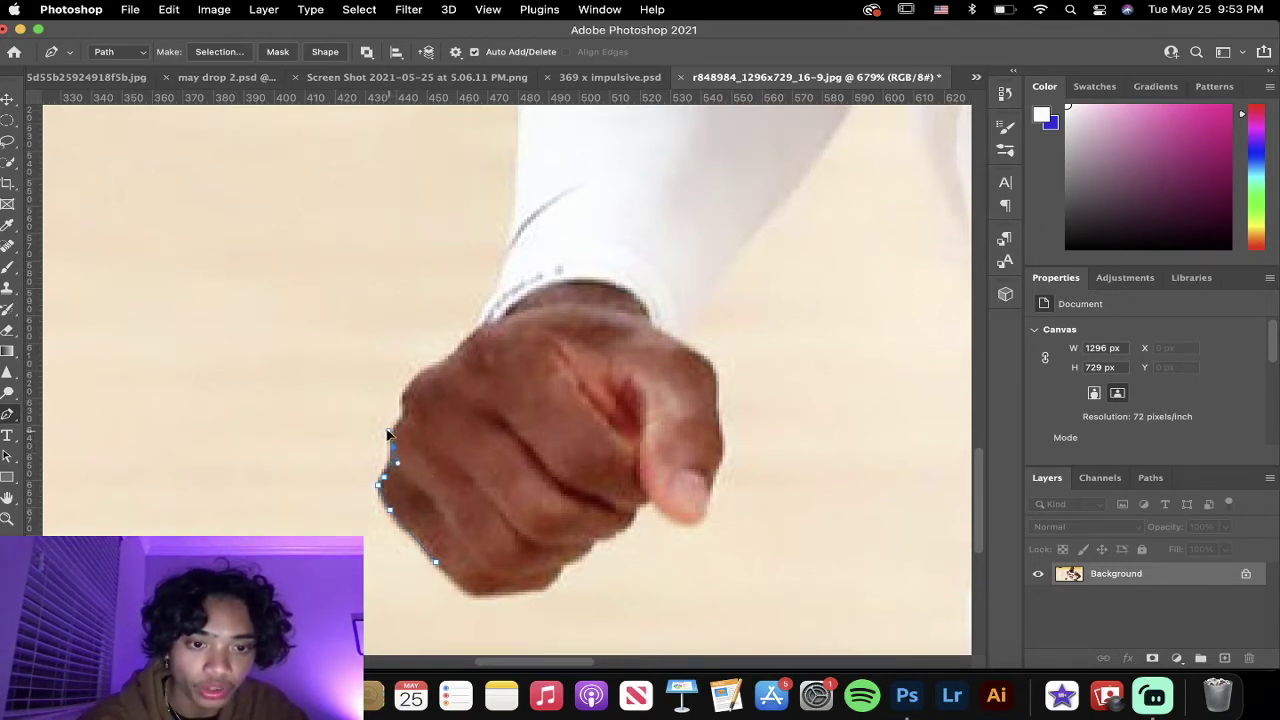
drag(392, 446, 356, 420)
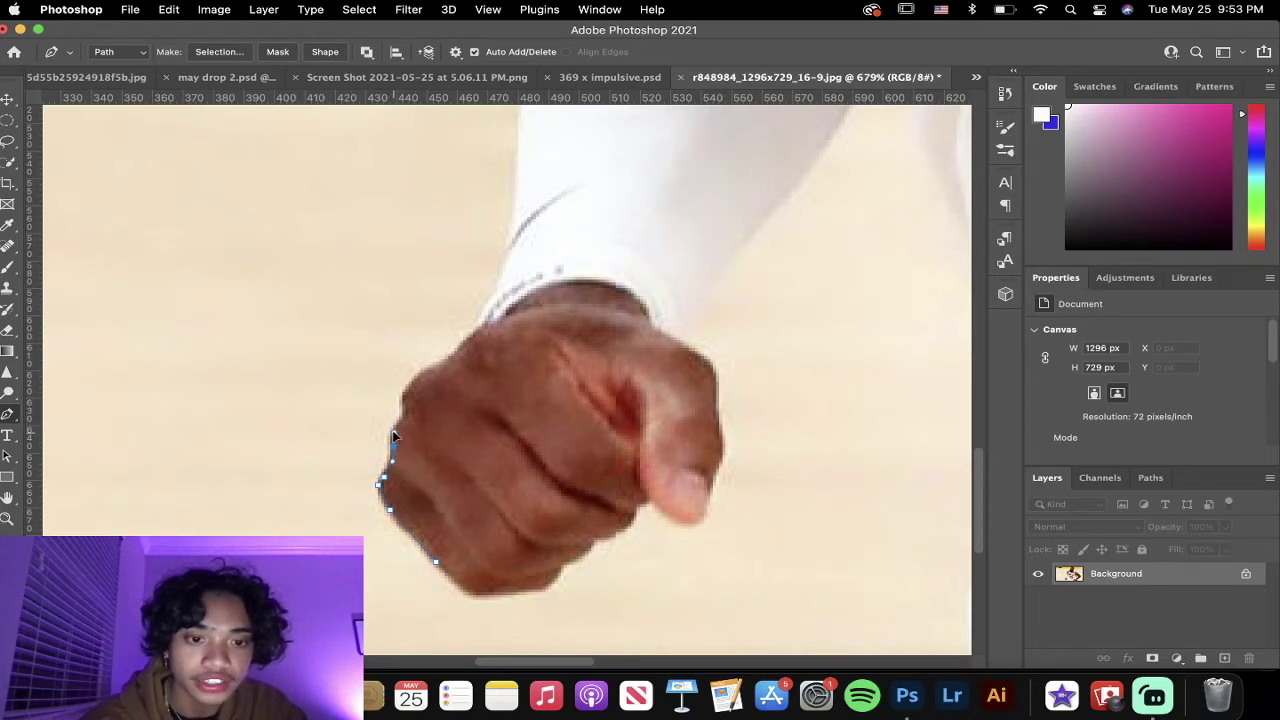
Step: Continue the Pen path up the outer side of the fist to the top knuckle
scroll(394, 437, up, 1)
key(z)
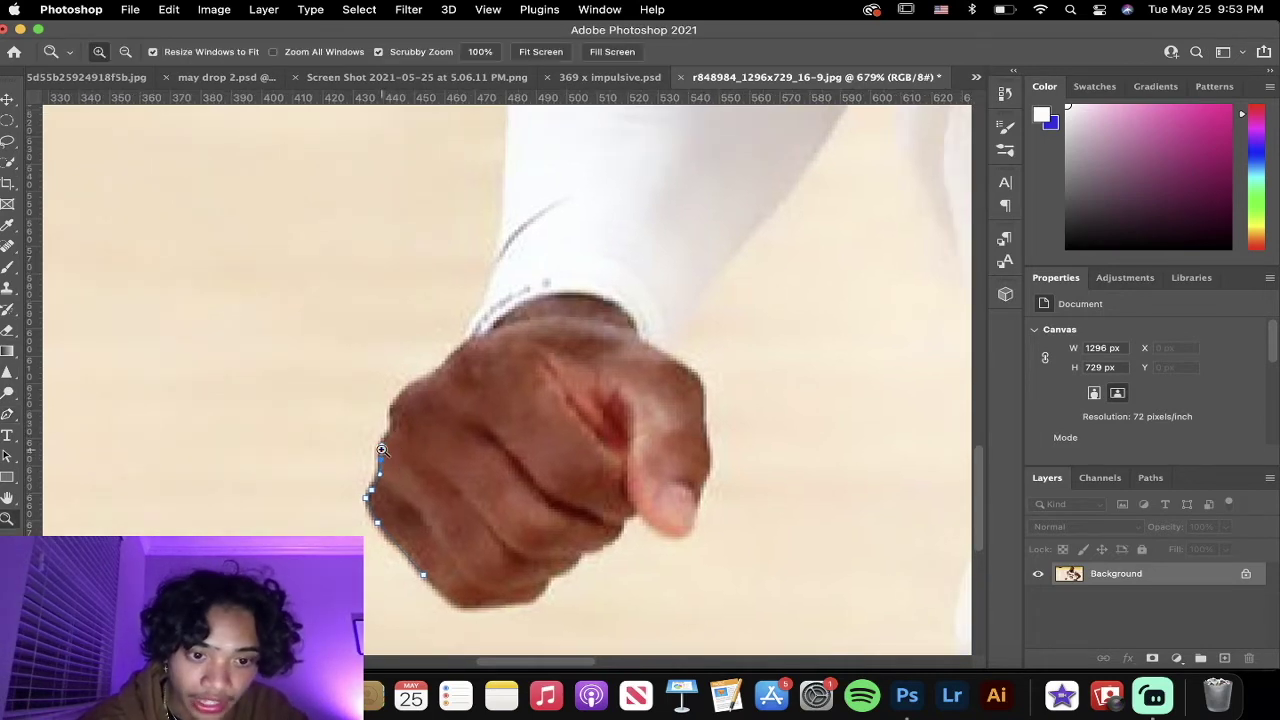
drag(385, 456, 458, 505)
drag(385, 425, 440, 455)
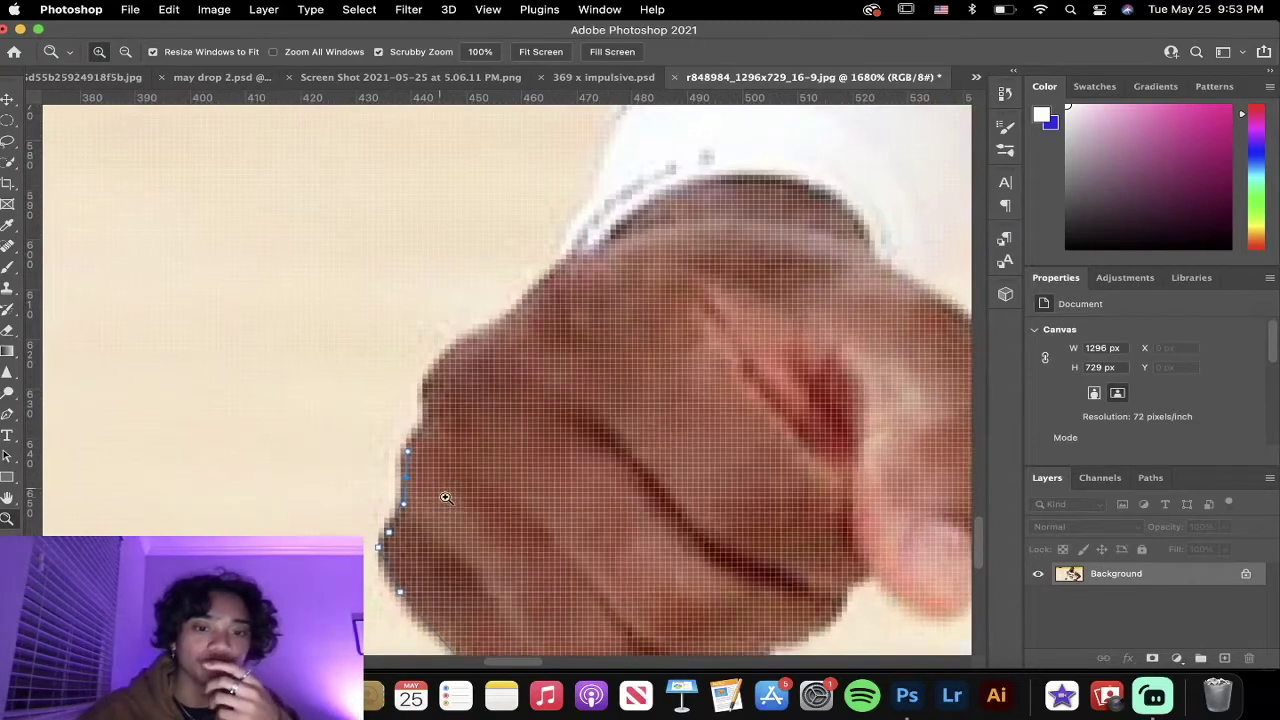
key(p)
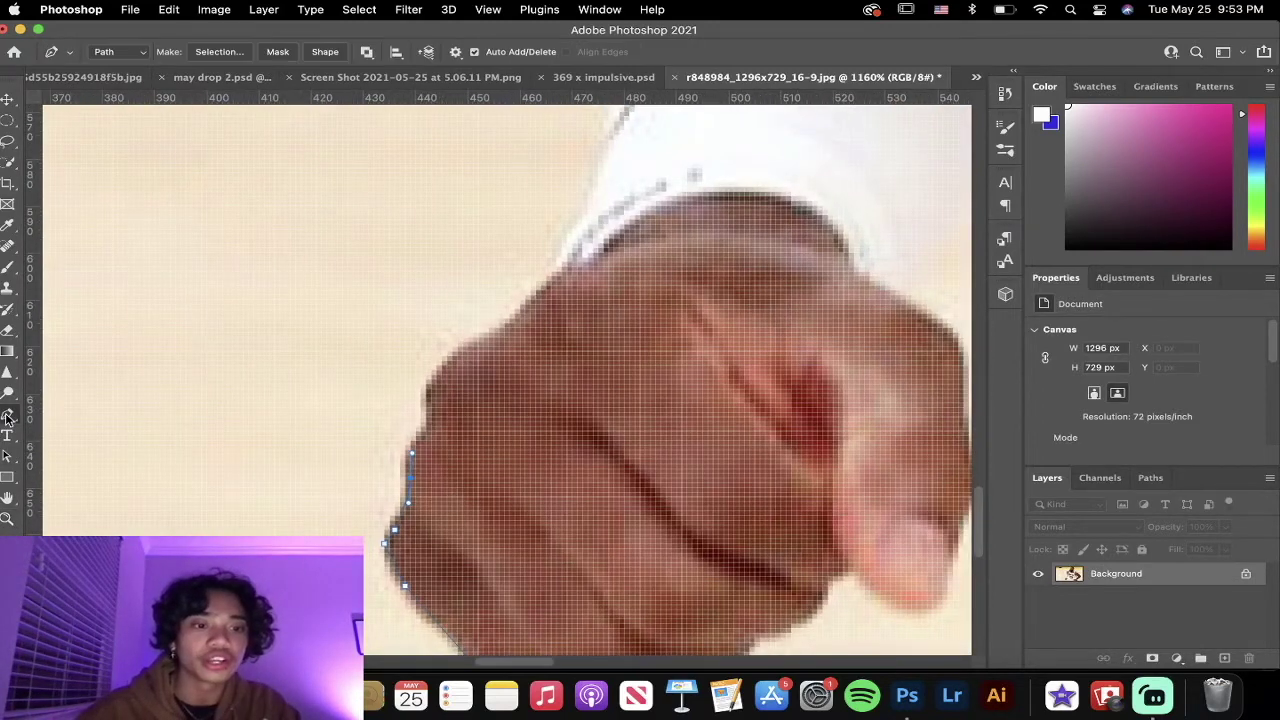
click(427, 415)
click(434, 380)
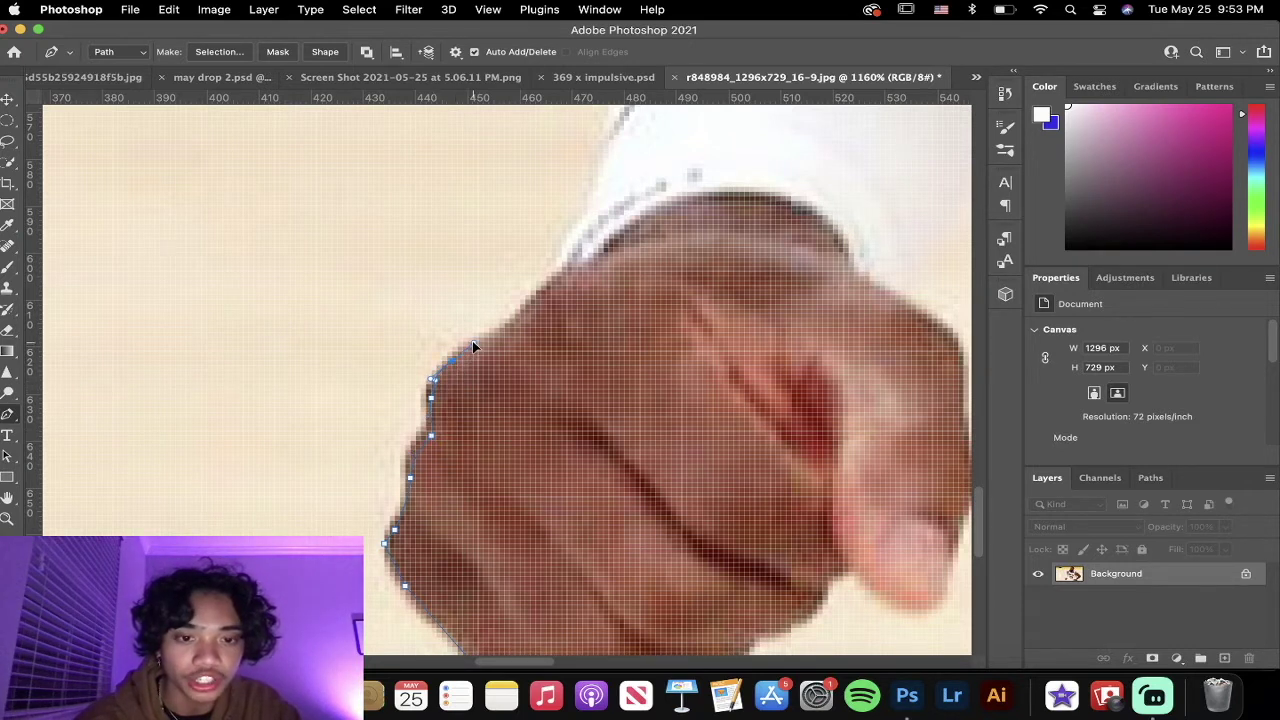
Step: Extend the Pen path along the back of the hand to the edge of the white sleeve's cuff
scroll(474, 347, right, 2)
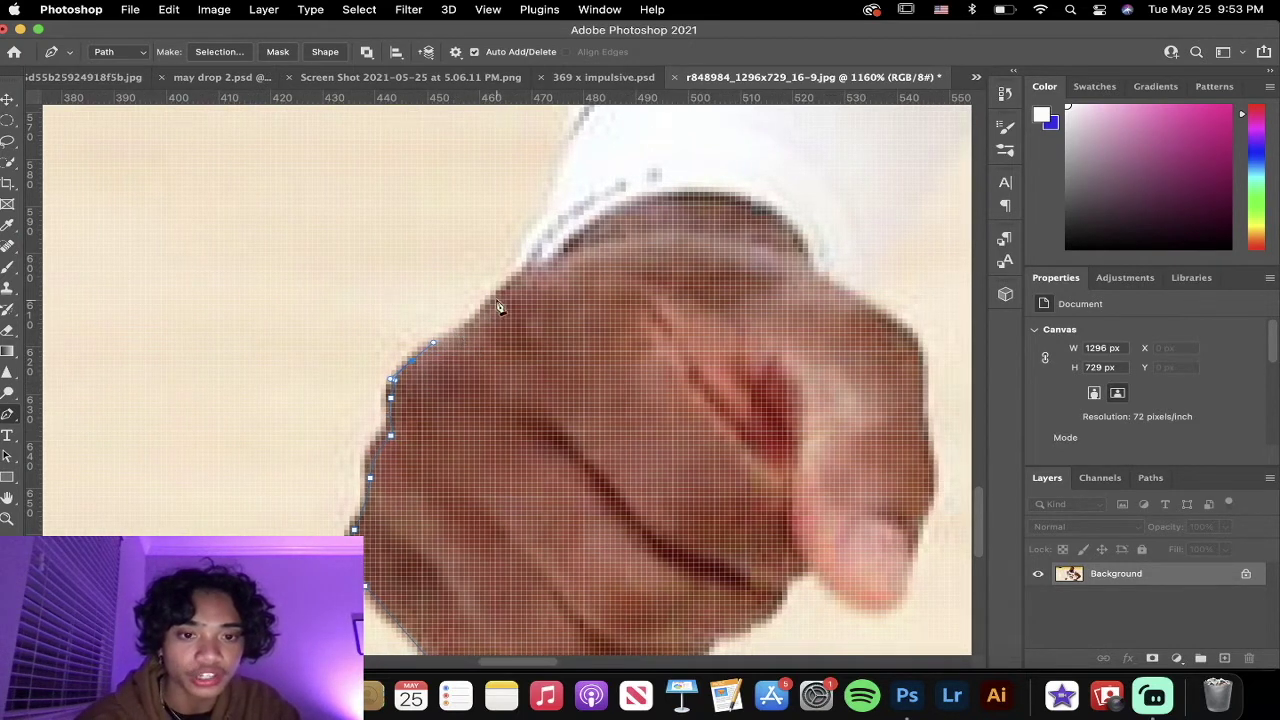
scroll(500, 305, up, 2)
scroll(500, 305, right, 2)
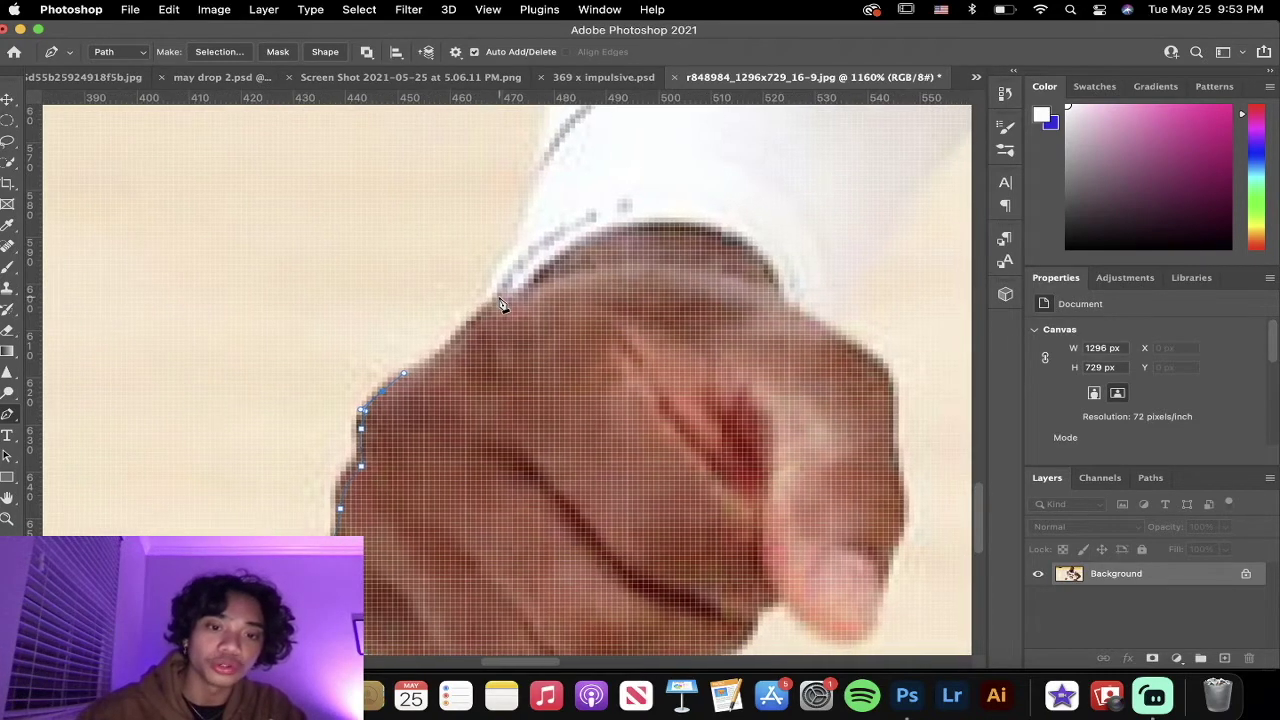
scroll(502, 305, up, 2)
scroll(502, 305, right, 1)
click(441, 379)
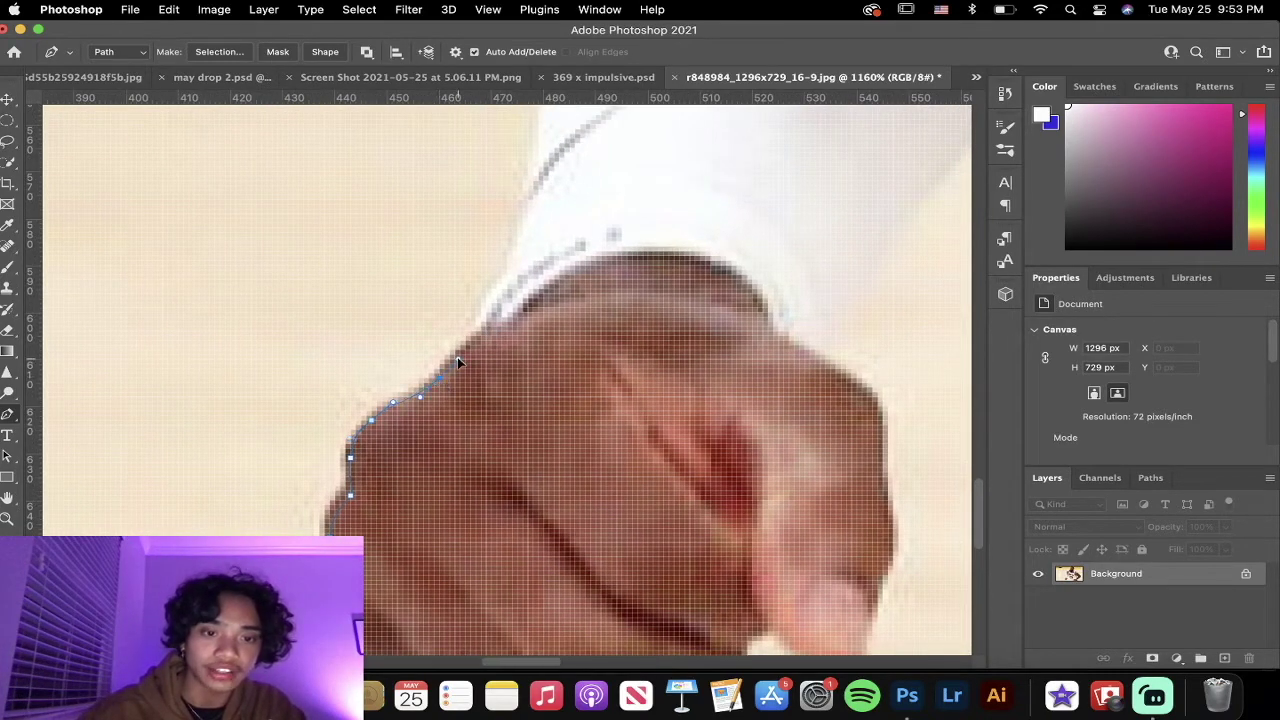
click(458, 358)
scroll(460, 360, up, 2)
scroll(460, 360, right, 1)
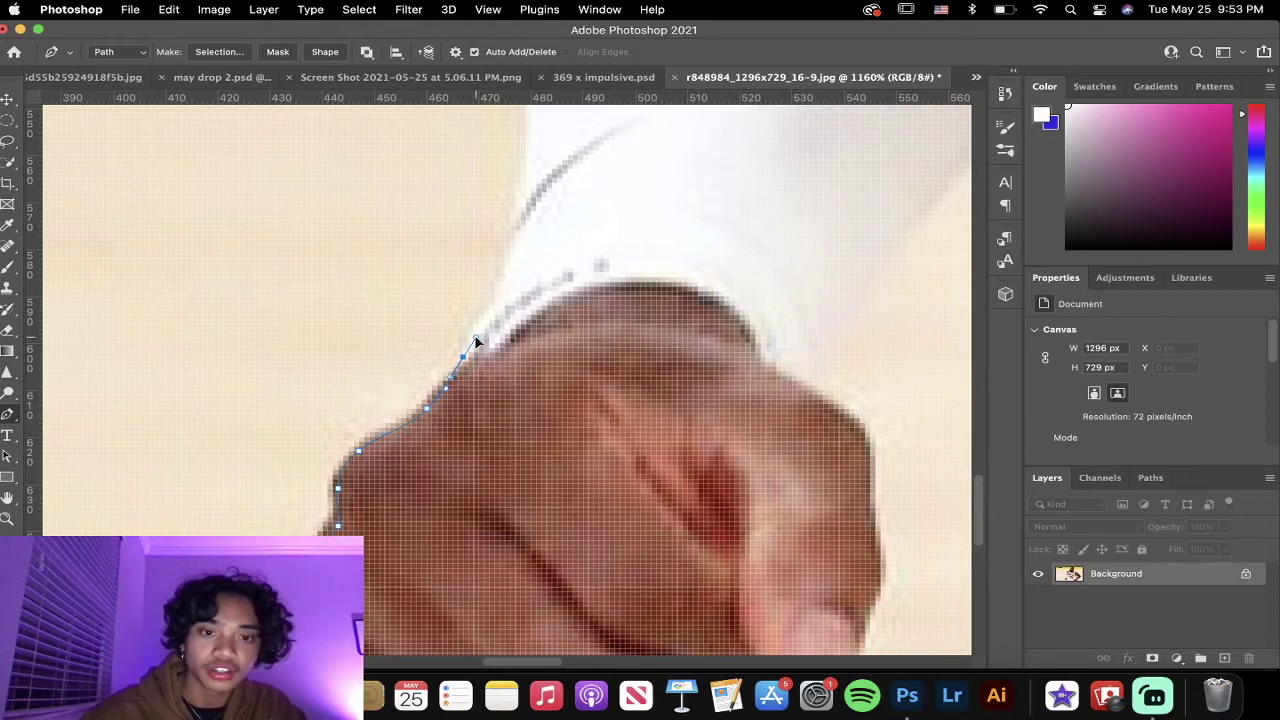
Step: Trace the outer edge of the sleeve's cuff with curved Pen anchor points
scroll(476, 342, up, 4)
scroll(476, 342, right, 2)
drag(461, 347, 468, 286)
scroll(467, 330, up, 5)
scroll(467, 330, right, 1)
scroll(470, 292, up, 3)
scroll(470, 292, right, 2)
Step: Extend the Pen path up the outer edge of the sleeve's lower forearm
key(z)
drag(457, 334, 404, 318)
scroll(492, 330, up, 6)
scroll(492, 330, right, 3)
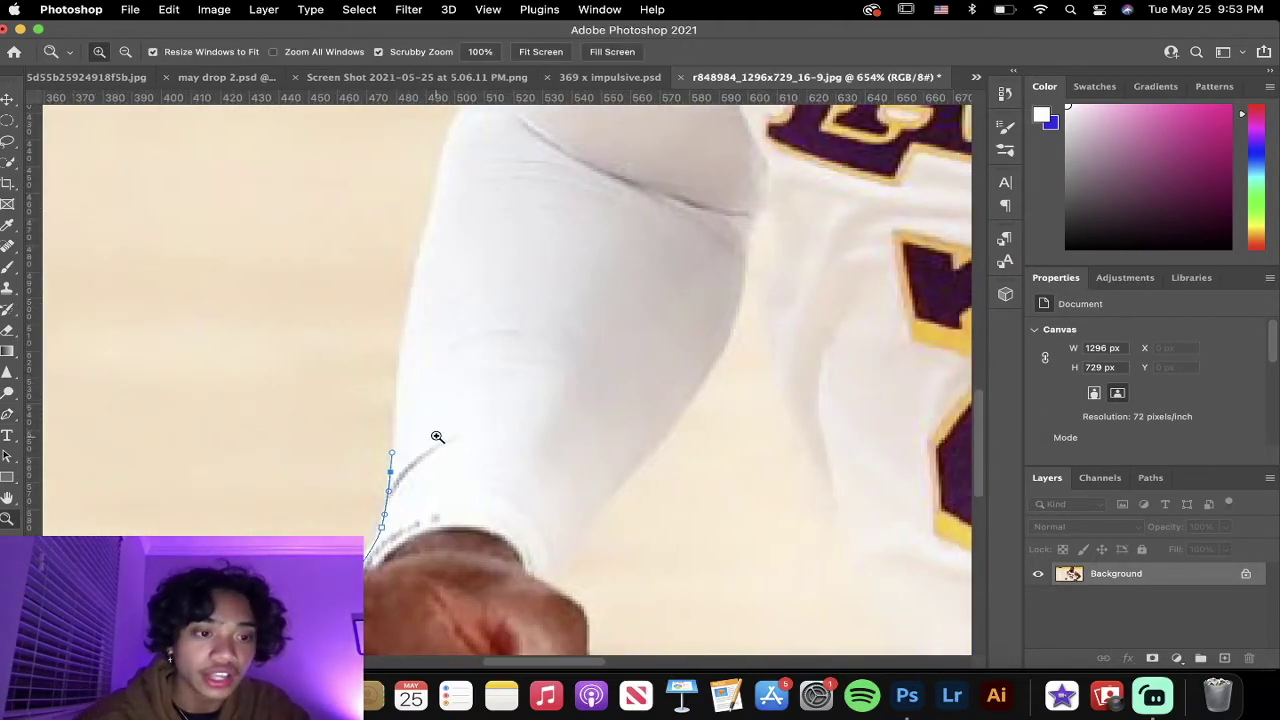
drag(434, 440, 469, 471)
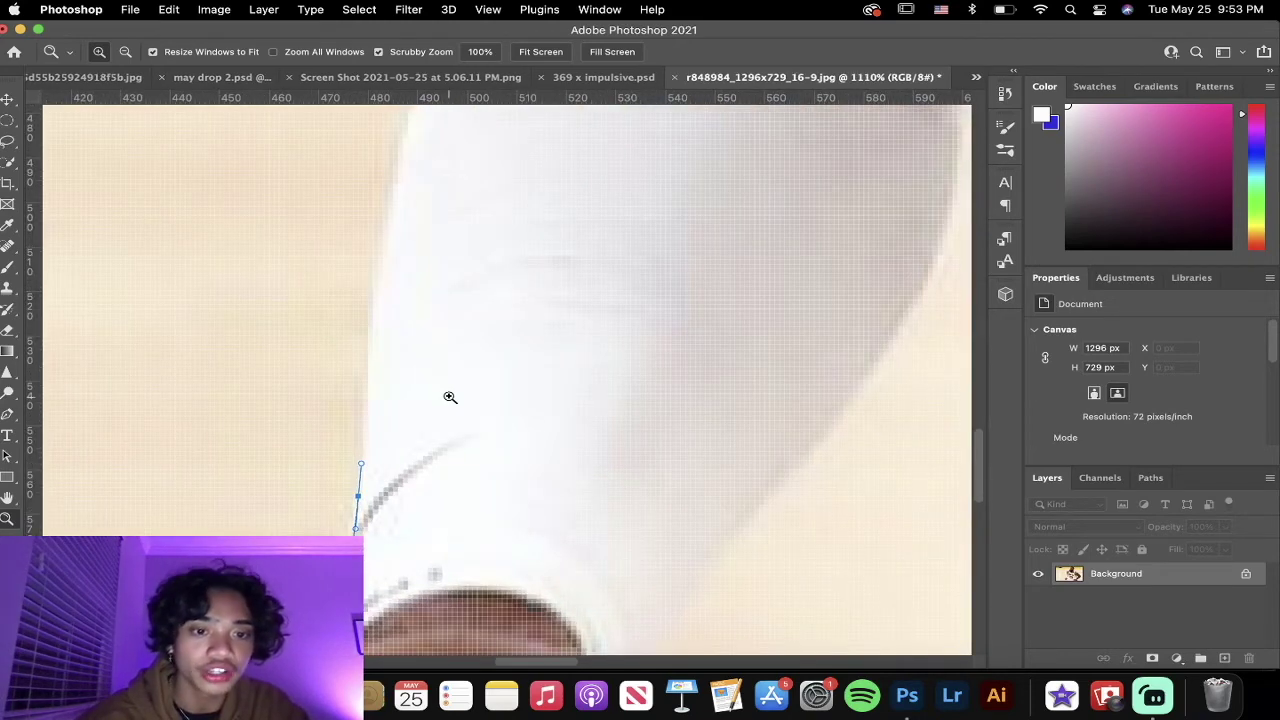
drag(450, 397, 370, 374)
click(8, 414)
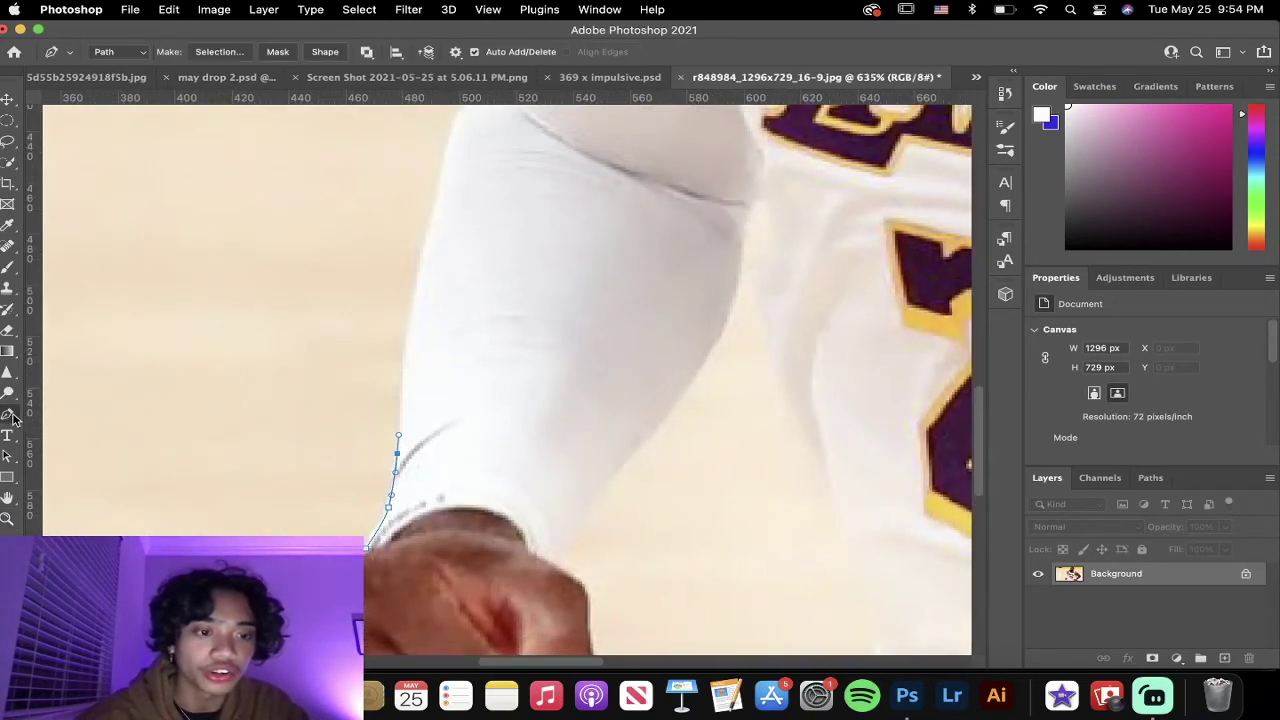
click(402, 368)
scroll(403, 350, up, 3)
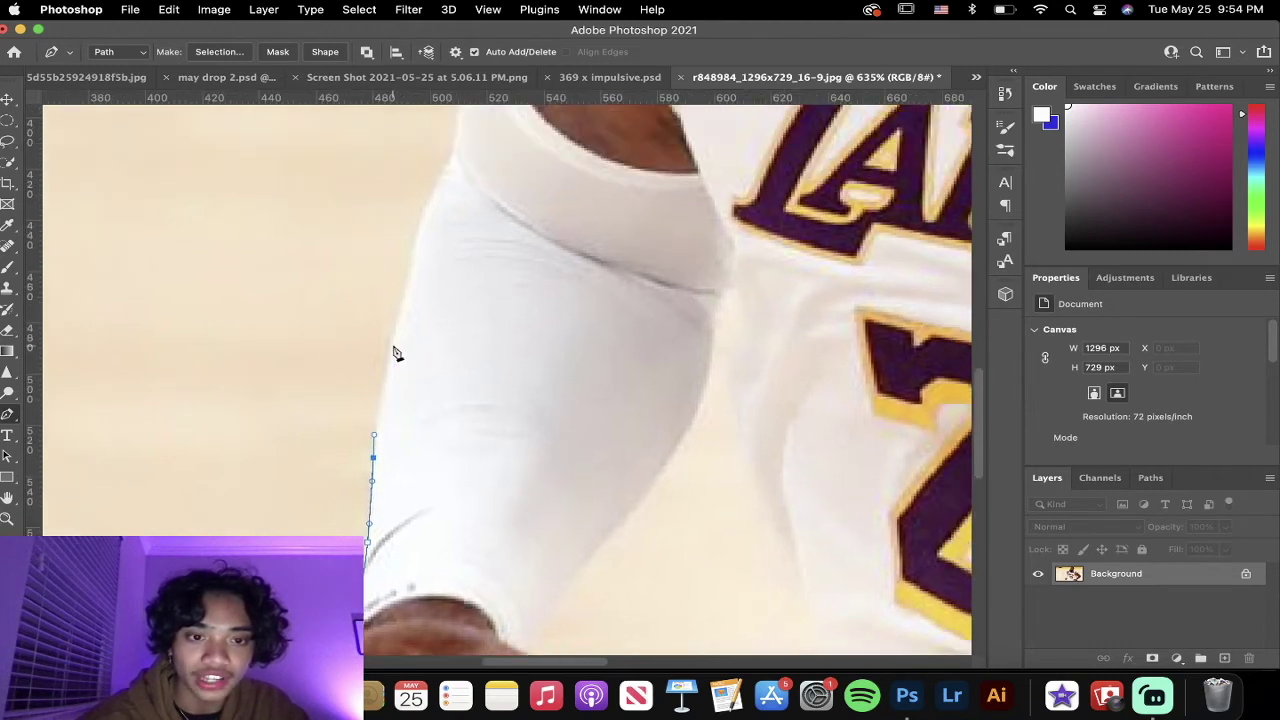
Step: Continue the Pen path along the upper forearm's outer edge to the sleeve's top band
drag(390, 342, 397, 320)
scroll(400, 320, up, 2)
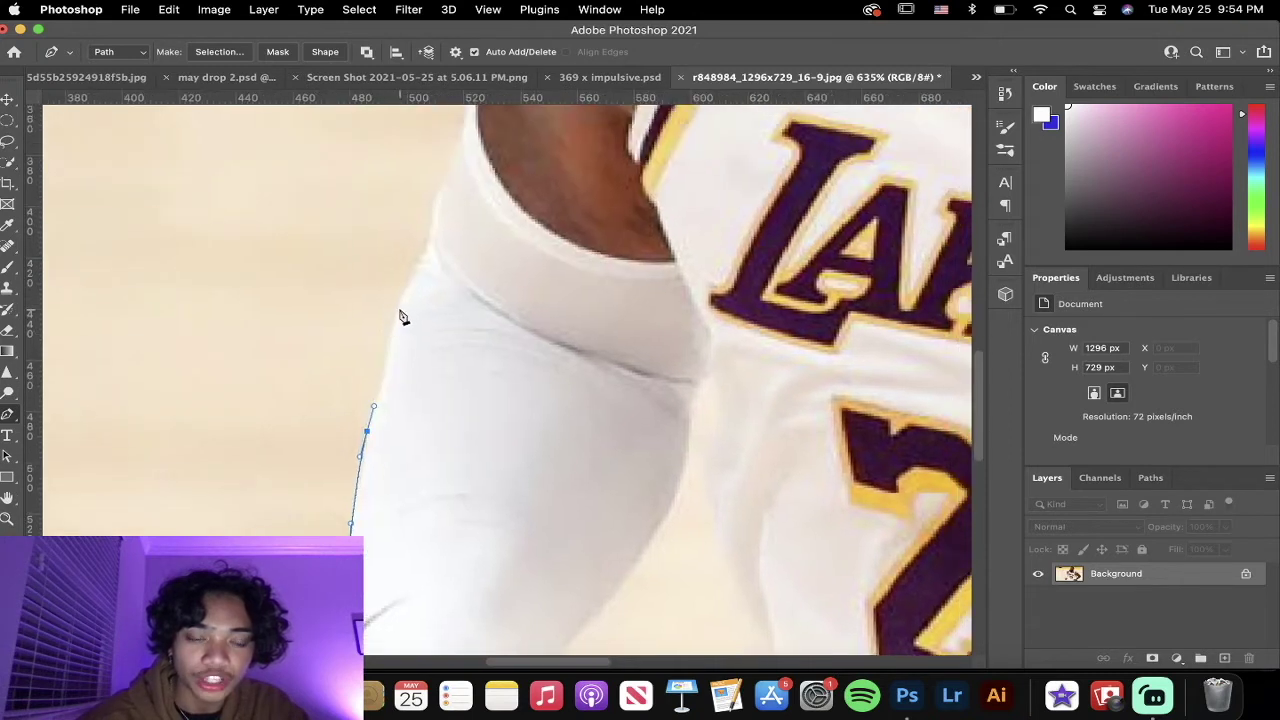
mouse_move(398, 306)
mouse_down()
mouse_move(391, 322)
mouse_move(395, 308)
mouse_up()
scroll(405, 303, up, 2)
scroll(405, 303, right, 1)
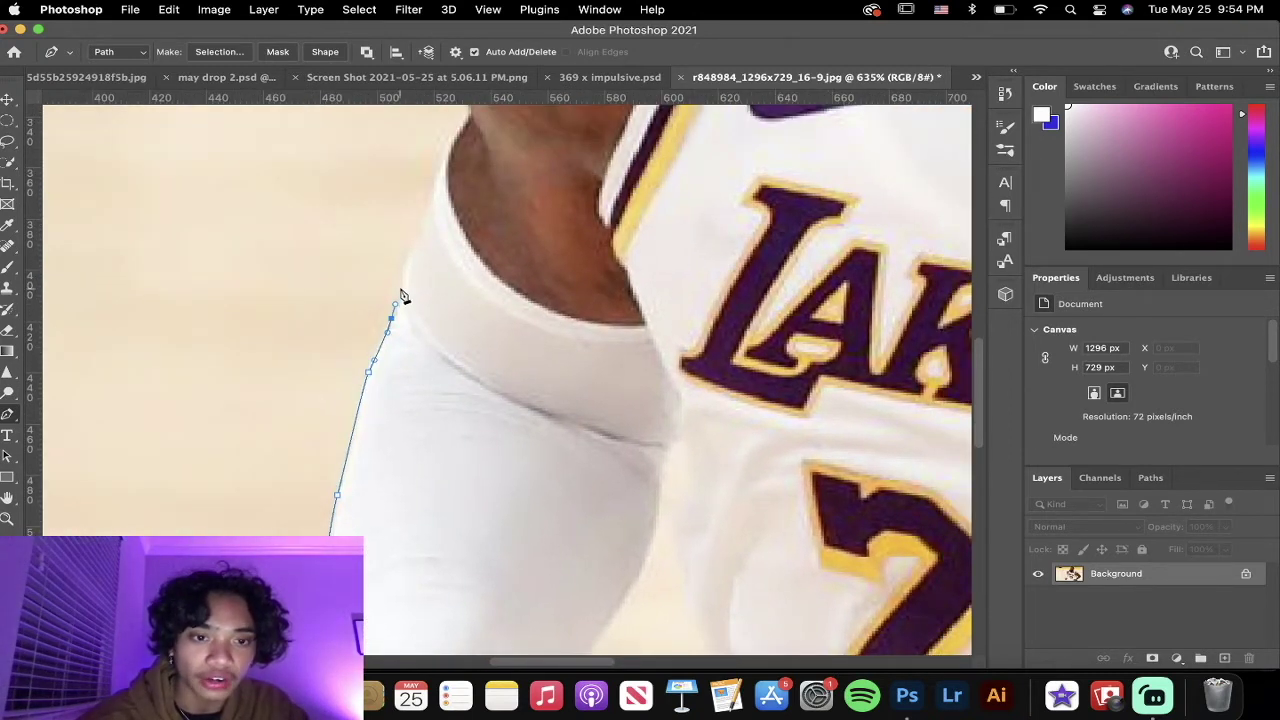
click(405, 268)
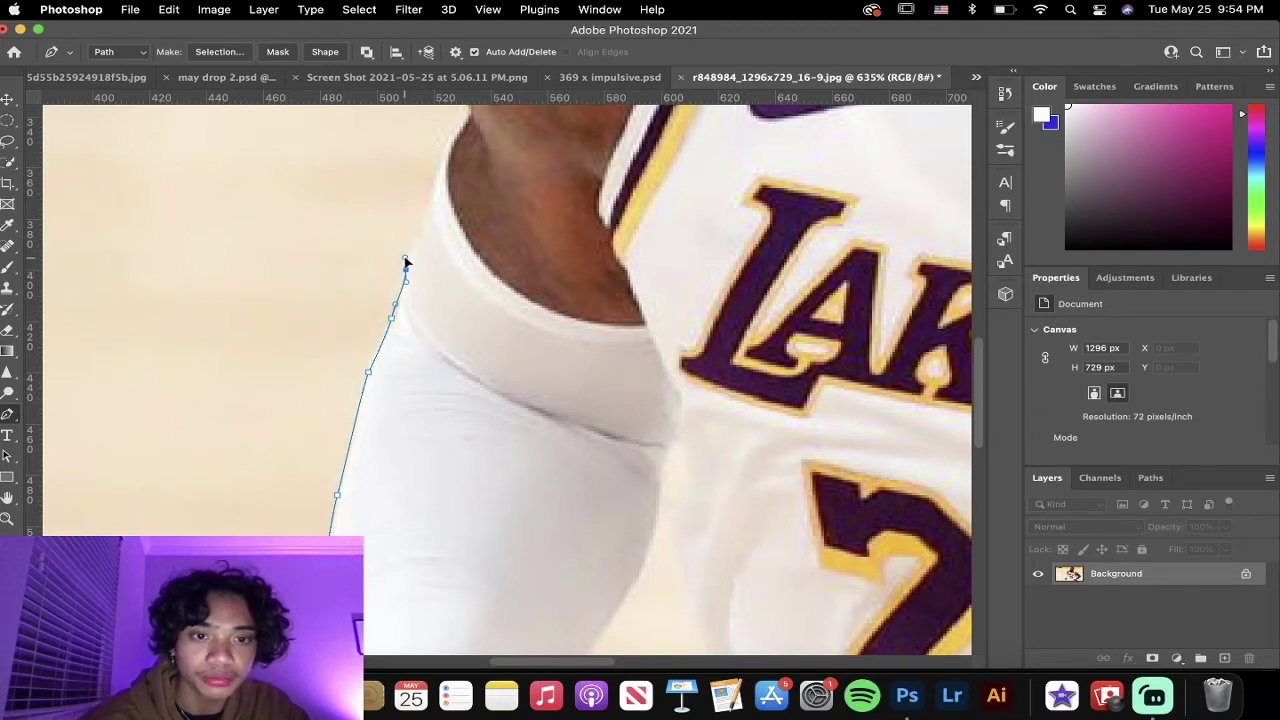
Step: Trace the outer edge of the sleeve's top band up to the crease where the bare upper arm begins
scroll(405, 265, up, 3)
scroll(405, 265, right, 1)
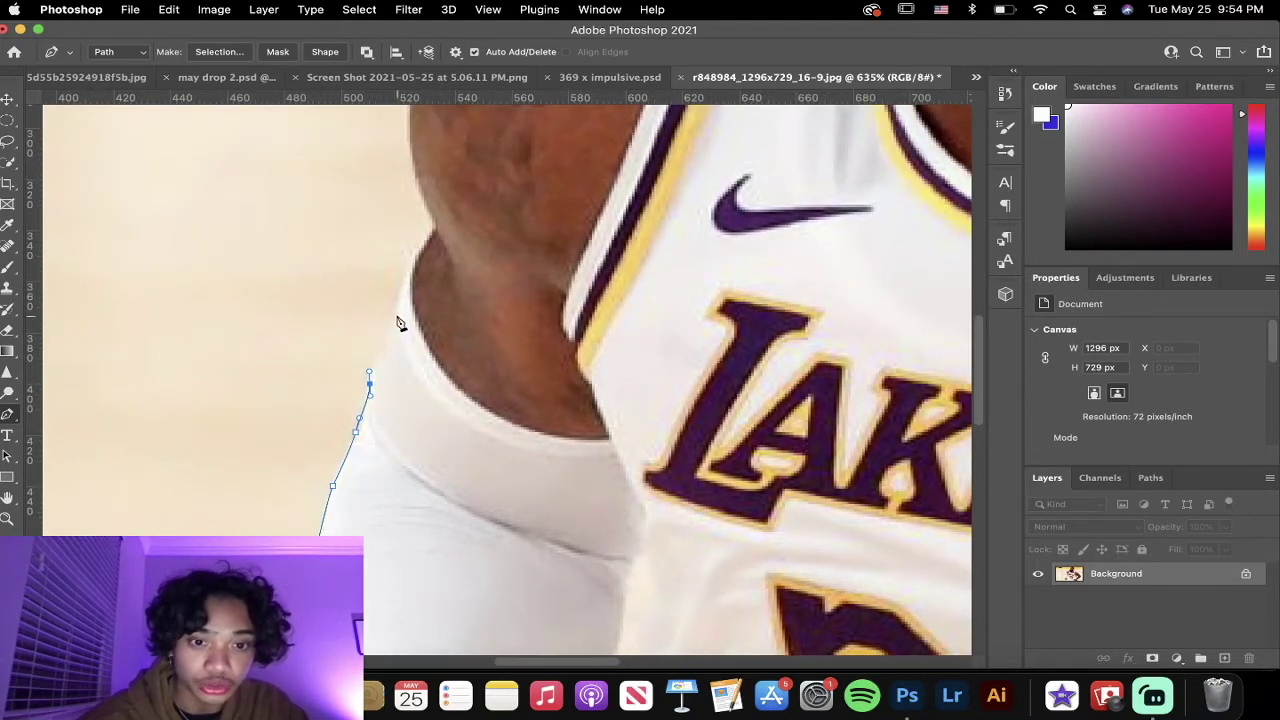
mouse_move(398, 313)
mouse_down()
mouse_move(405, 287)
mouse_move(396, 293)
mouse_up()
scroll(422, 265, up, 2)
scroll(422, 265, right, 1)
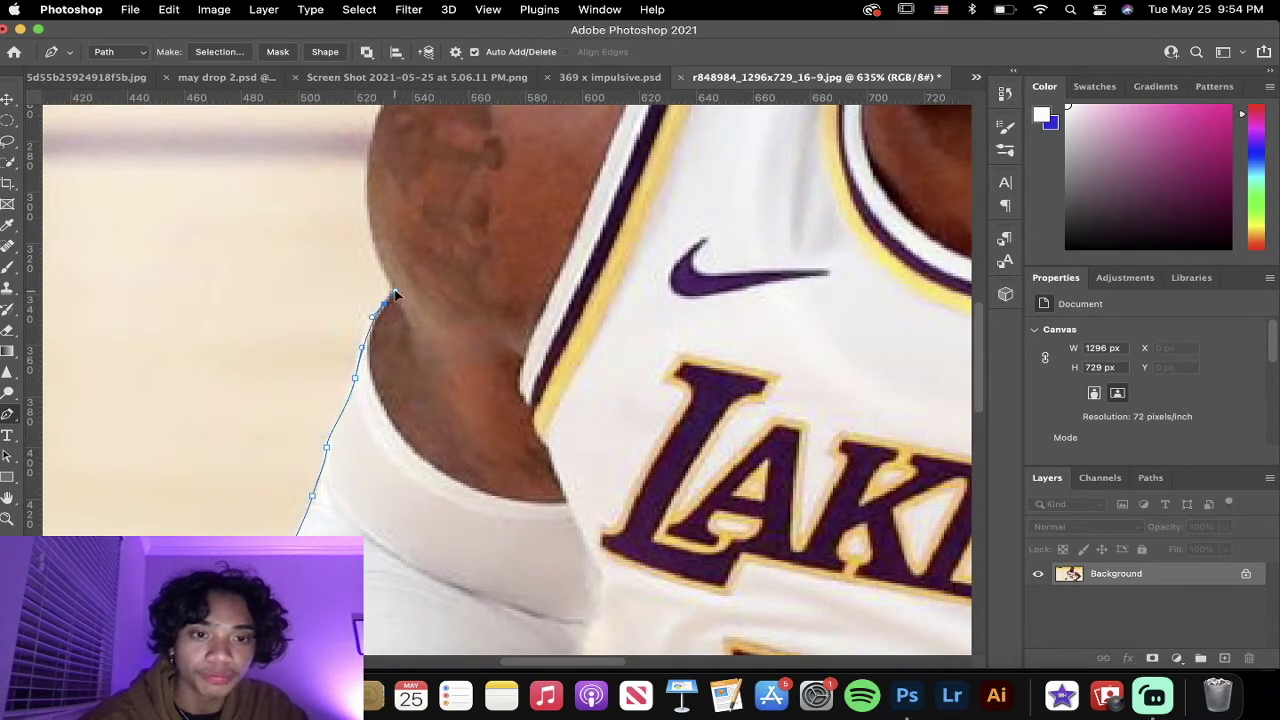
Step: Trace the curved outer edge of the bare upper arm to the start of the shoulder, replacing one misplaced anchor point
scroll(392, 272, up, 5)
scroll(392, 272, right, 1)
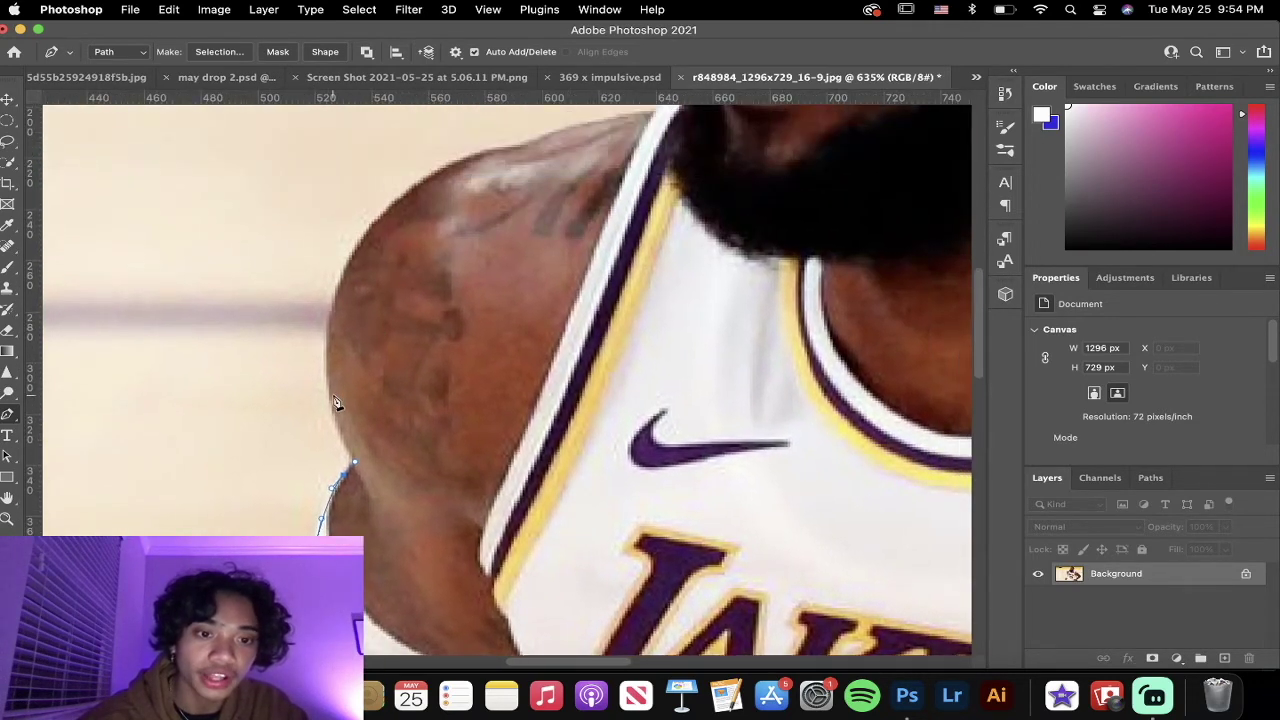
drag(330, 397, 330, 385)
key(super+z)
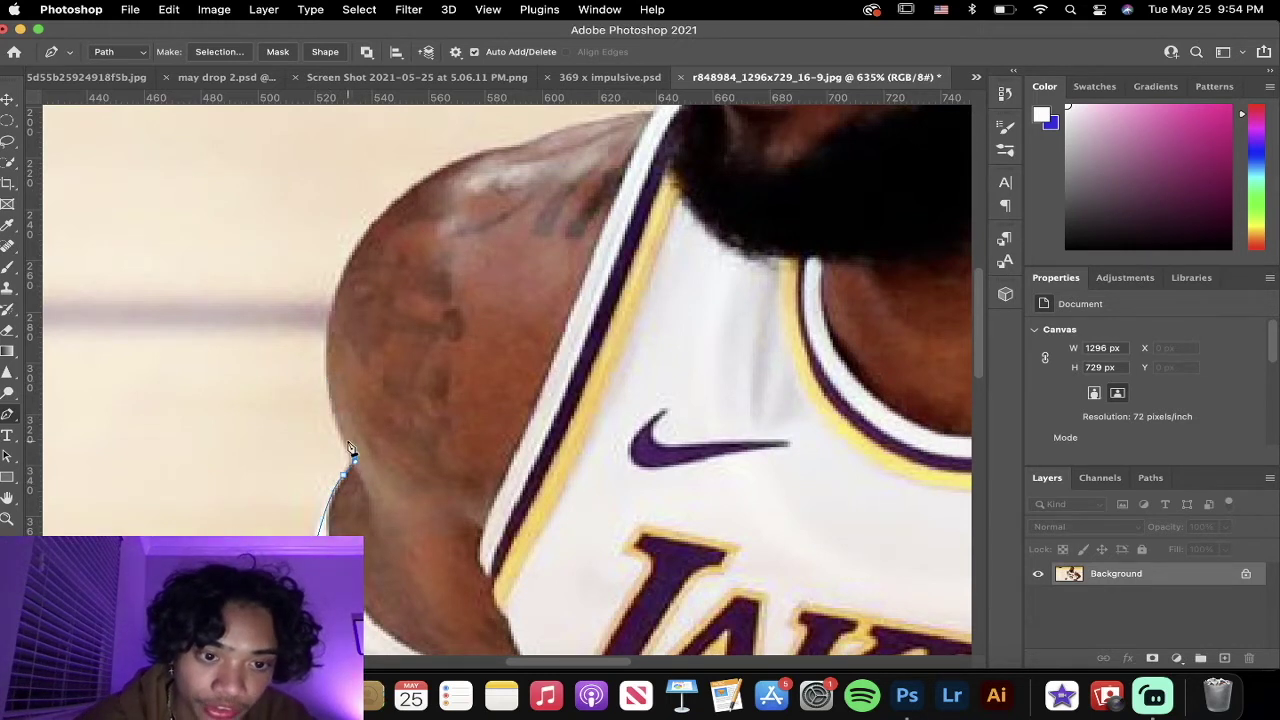
scroll(337, 420, up, 3)
scroll(337, 420, left, 1)
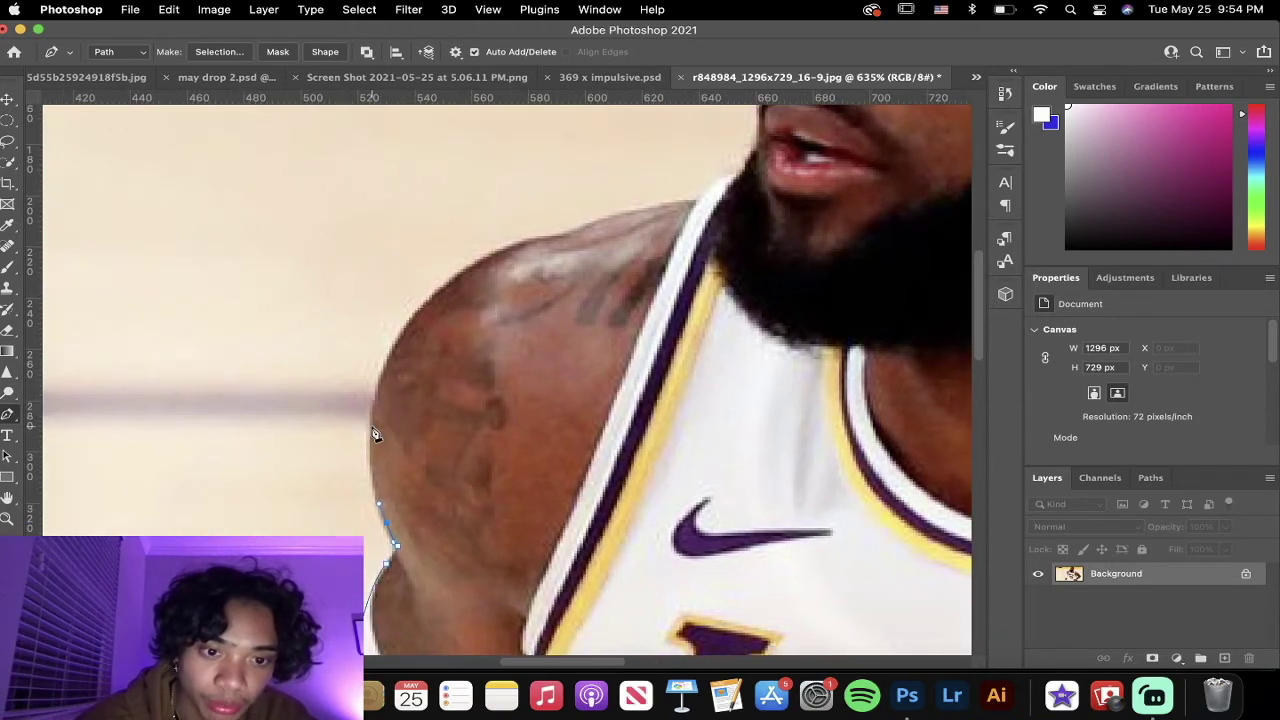
scroll(376, 408, up, 2)
scroll(376, 408, right, 1)
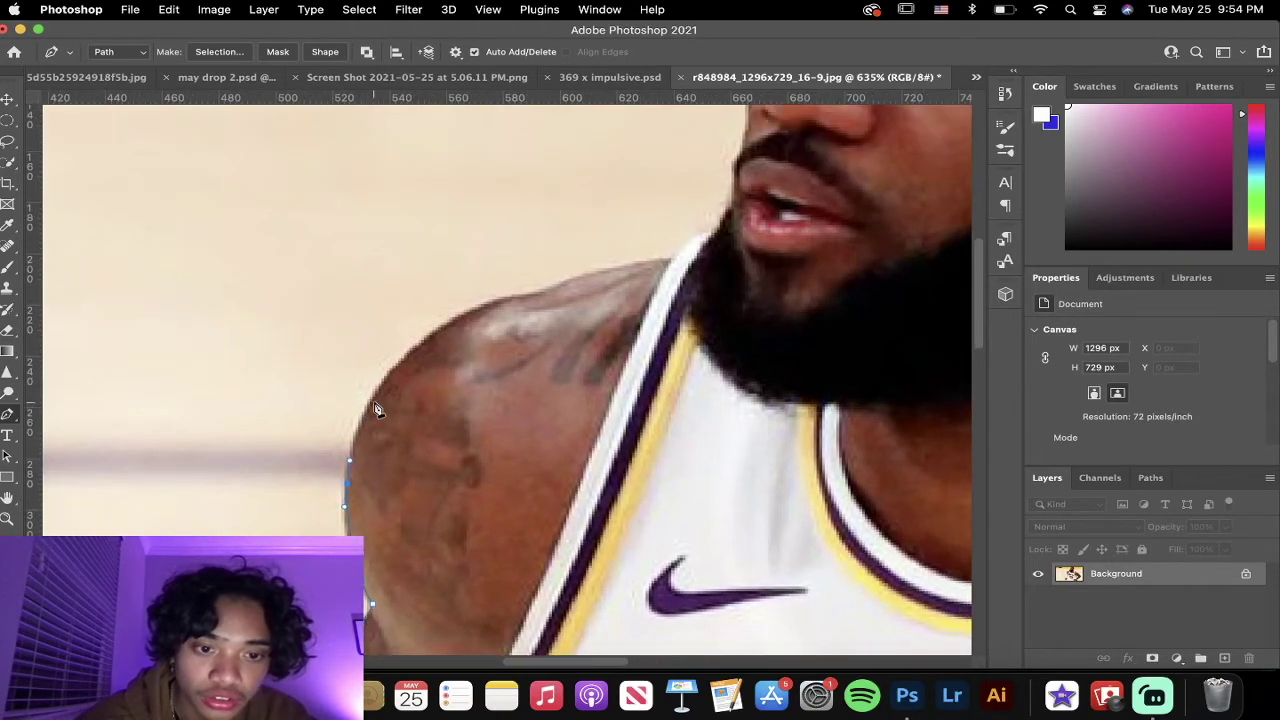
drag(375, 402, 398, 374)
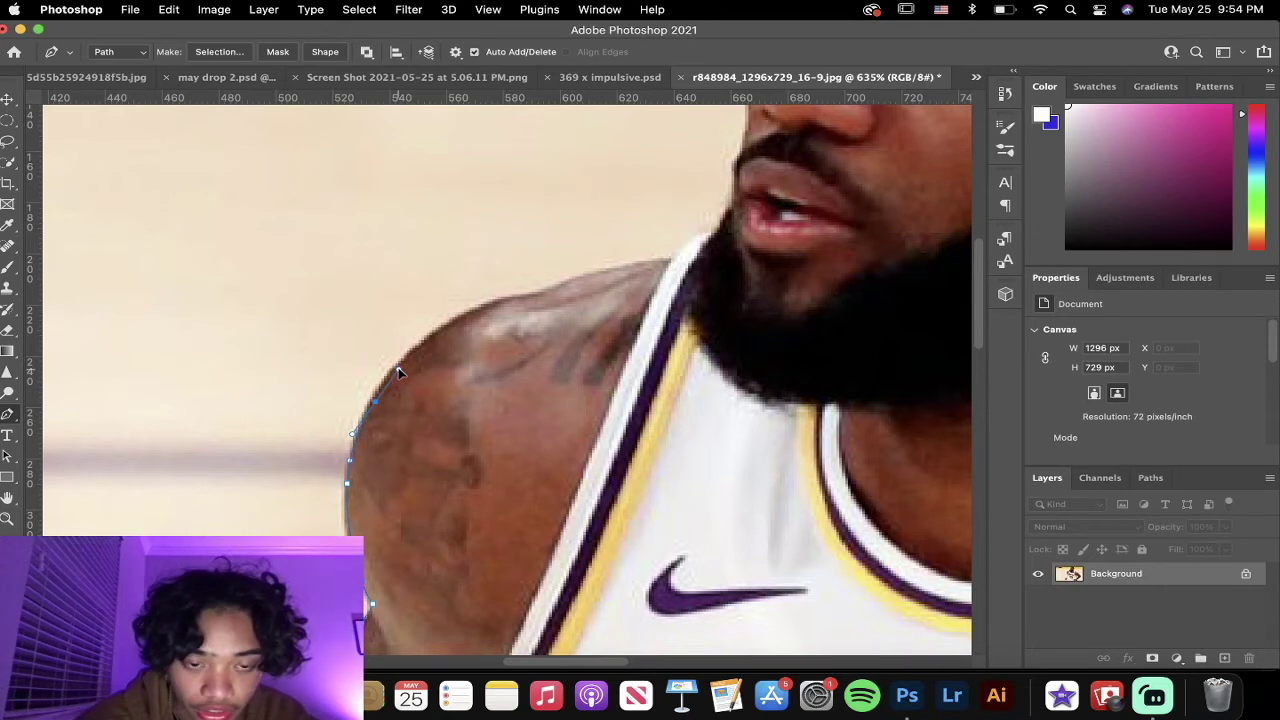
Step: Extend the Pen path over the top of the bare shoulder toward the jersey's shoulder strap
scroll(398, 378, up, 2)
scroll(398, 378, right, 1)
drag(398, 385, 422, 366)
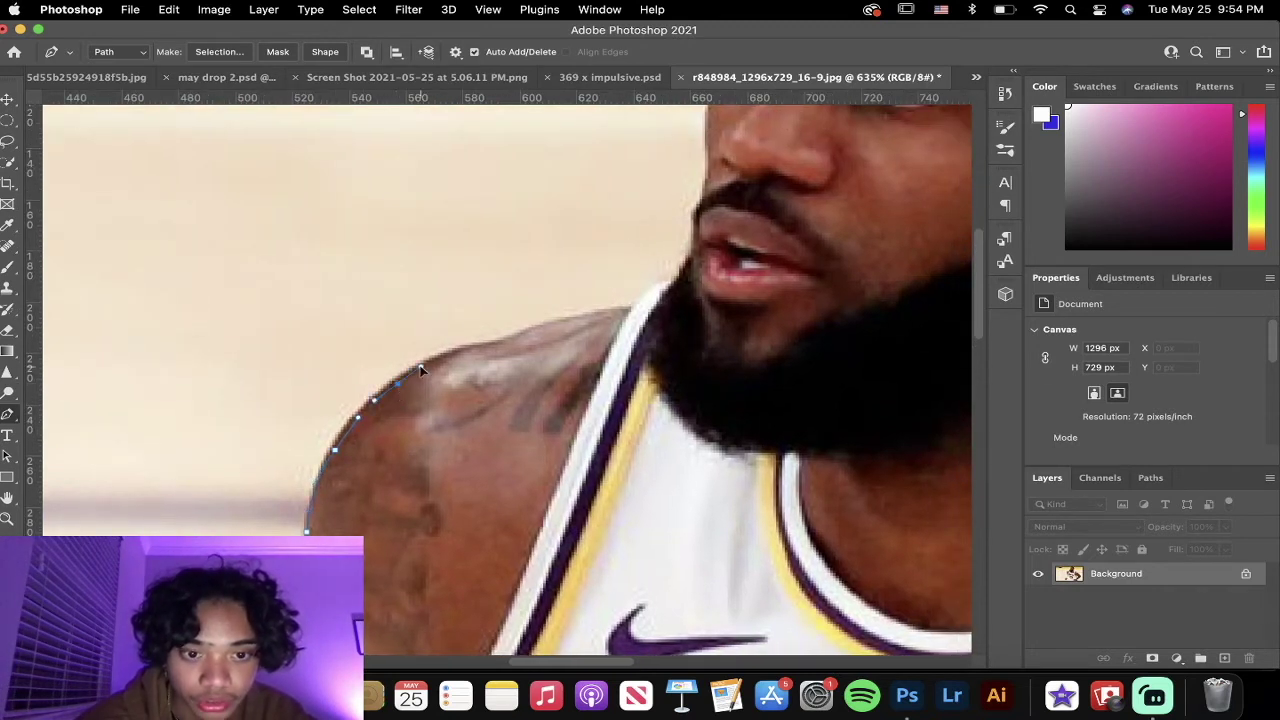
scroll(421, 374, up, 1)
scroll(421, 374, right, 1)
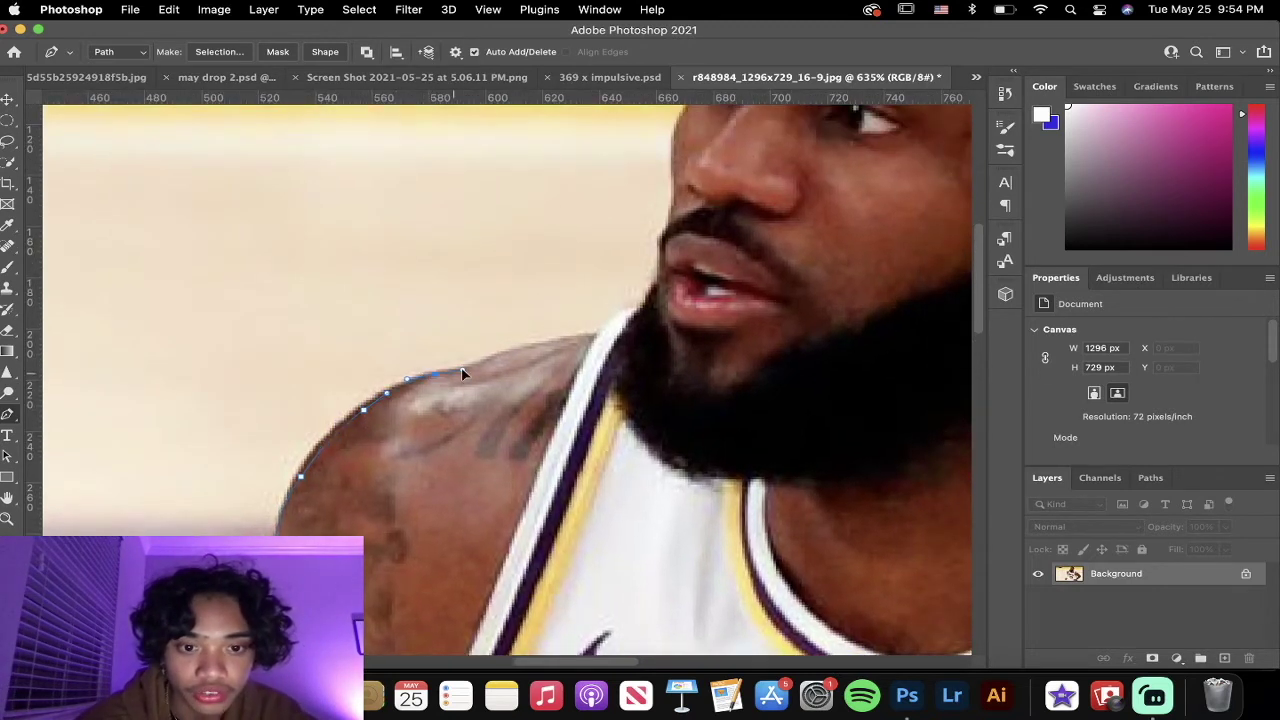
scroll(469, 376, up, 1)
scroll(469, 376, right, 1)
drag(461, 367, 497, 374)
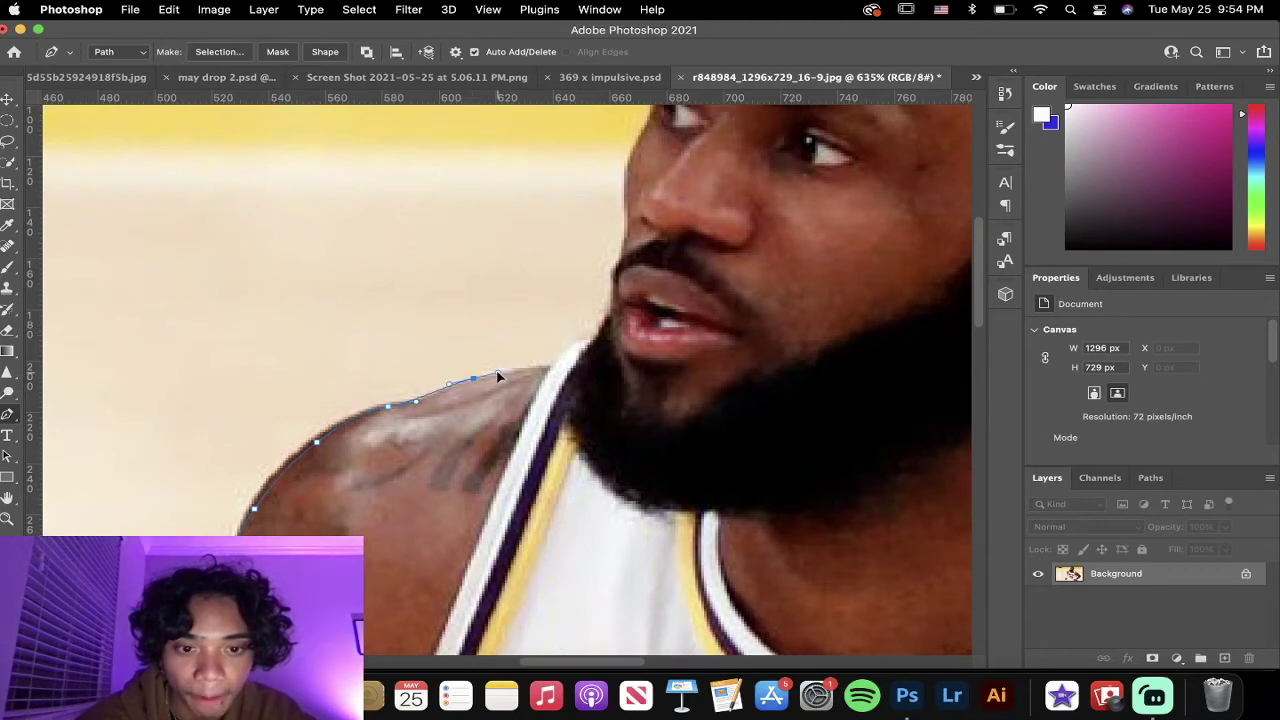
click(502, 379)
Step: Trace over the white edge of the jersey strap and up the front of the beard
click(510, 366)
click(539, 351)
click(556, 333)
scroll(548, 334, up, 2)
drag(539, 331, 551, 309)
drag(535, 346, 540, 331)
Step: Continue the Pen path up the face profile past the nose to the eye
scroll(539, 332, up, 3)
scroll(539, 332, right, 2)
drag(481, 379, 504, 306)
scroll(504, 306, up, 2)
scroll(504, 306, right, 1)
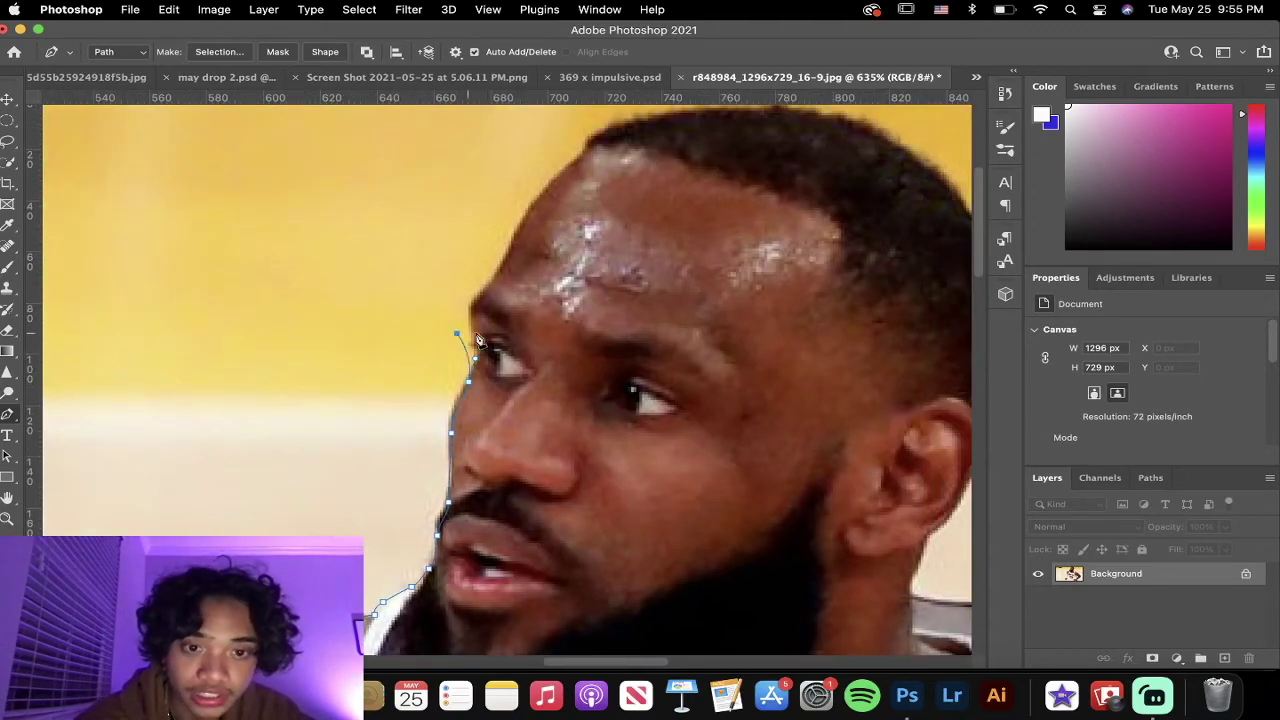
Step: Replace the misplaced anchor point beside the eye and trace the brow and forehead up toward the hairline
scroll(480, 345, up, 2)
scroll(480, 345, left, 1)
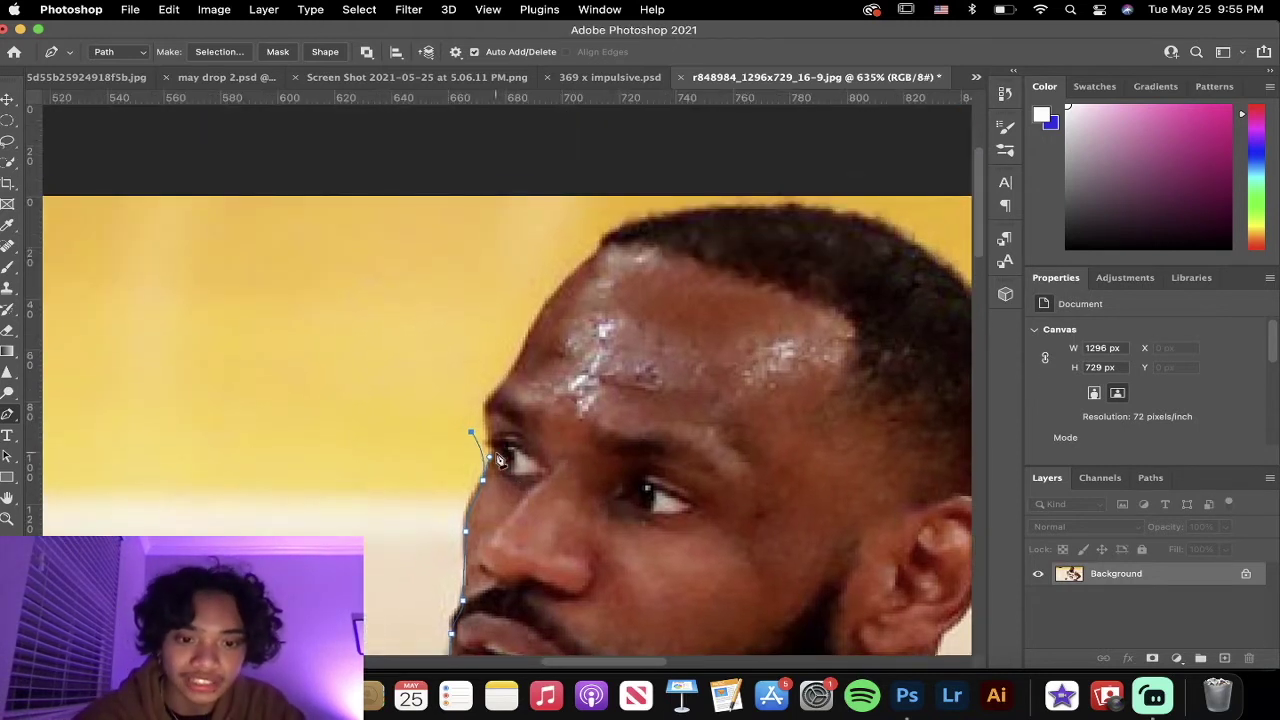
key(super+z)
key(z)
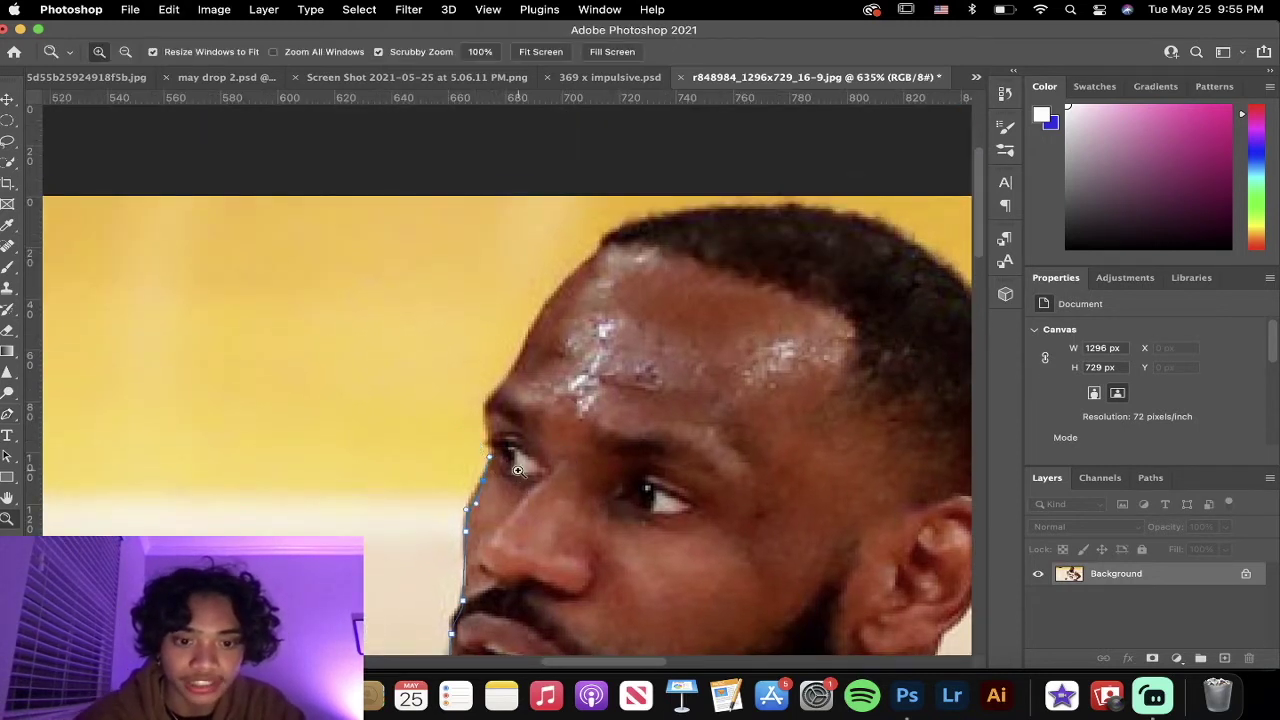
click(16, 420)
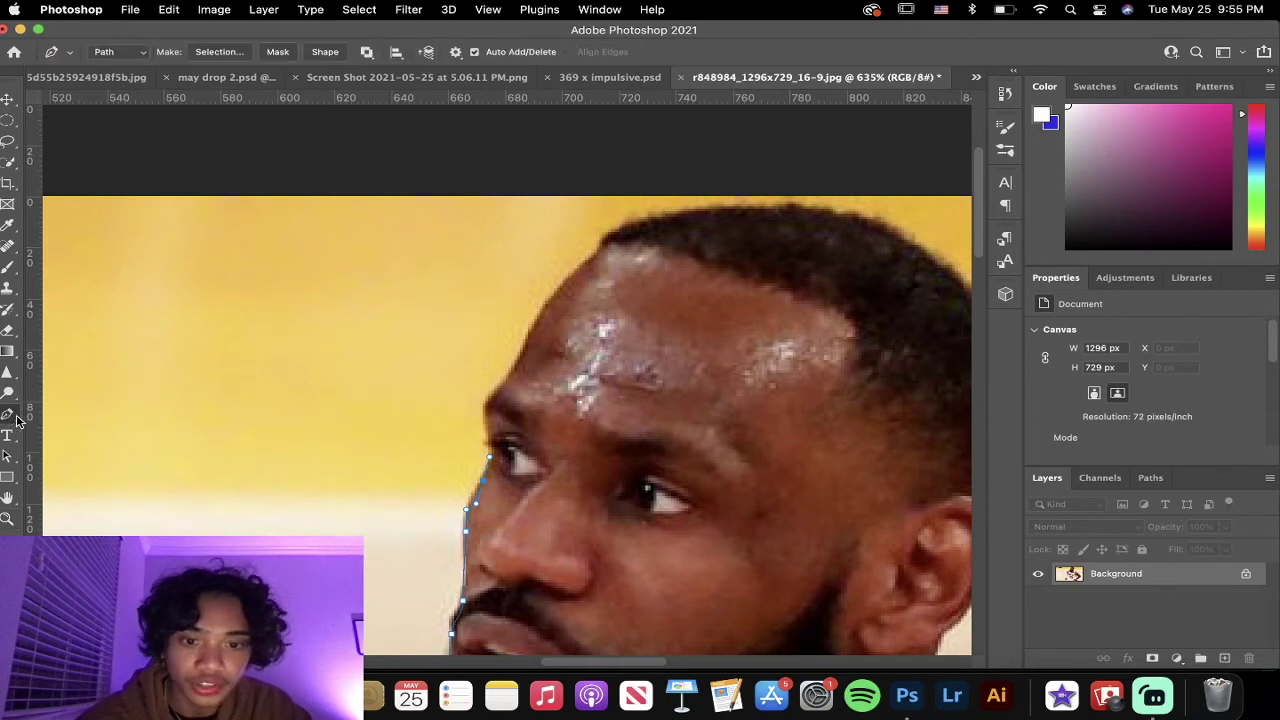
drag(507, 450, 477, 420)
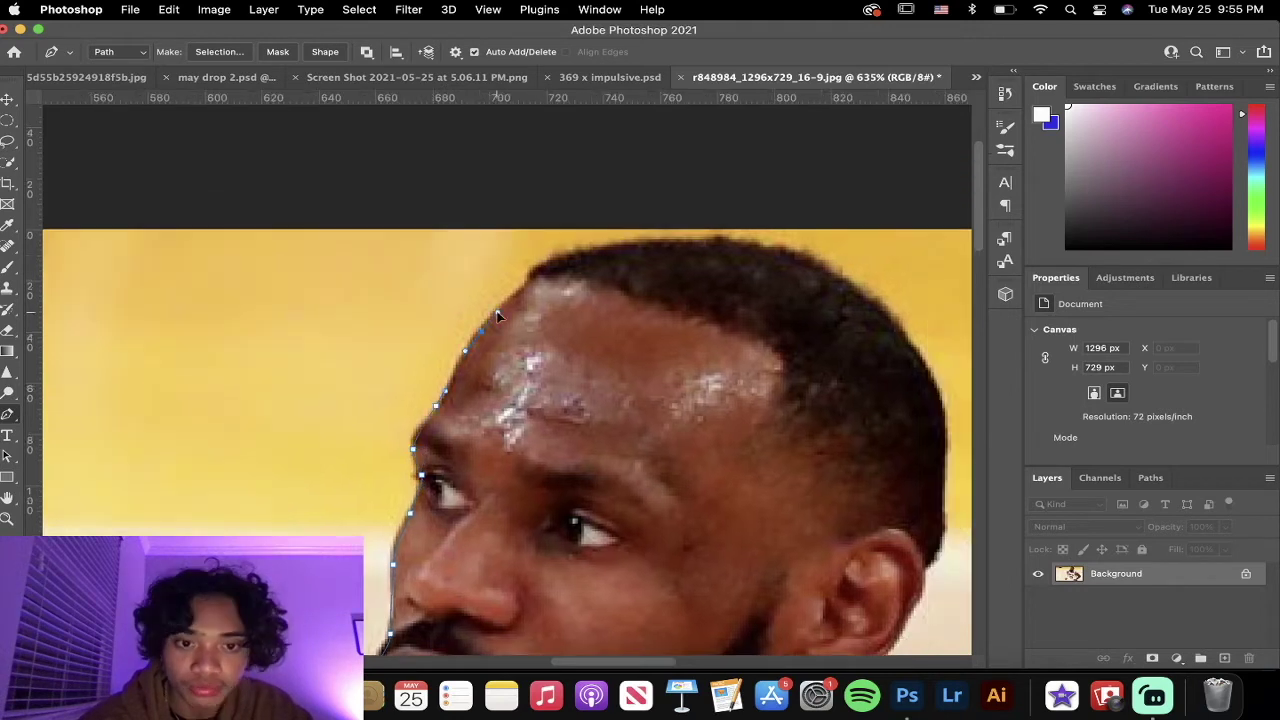
Step: Trace the top of the hair from the front hairline to the crown of the head
scroll(498, 314, up, 2)
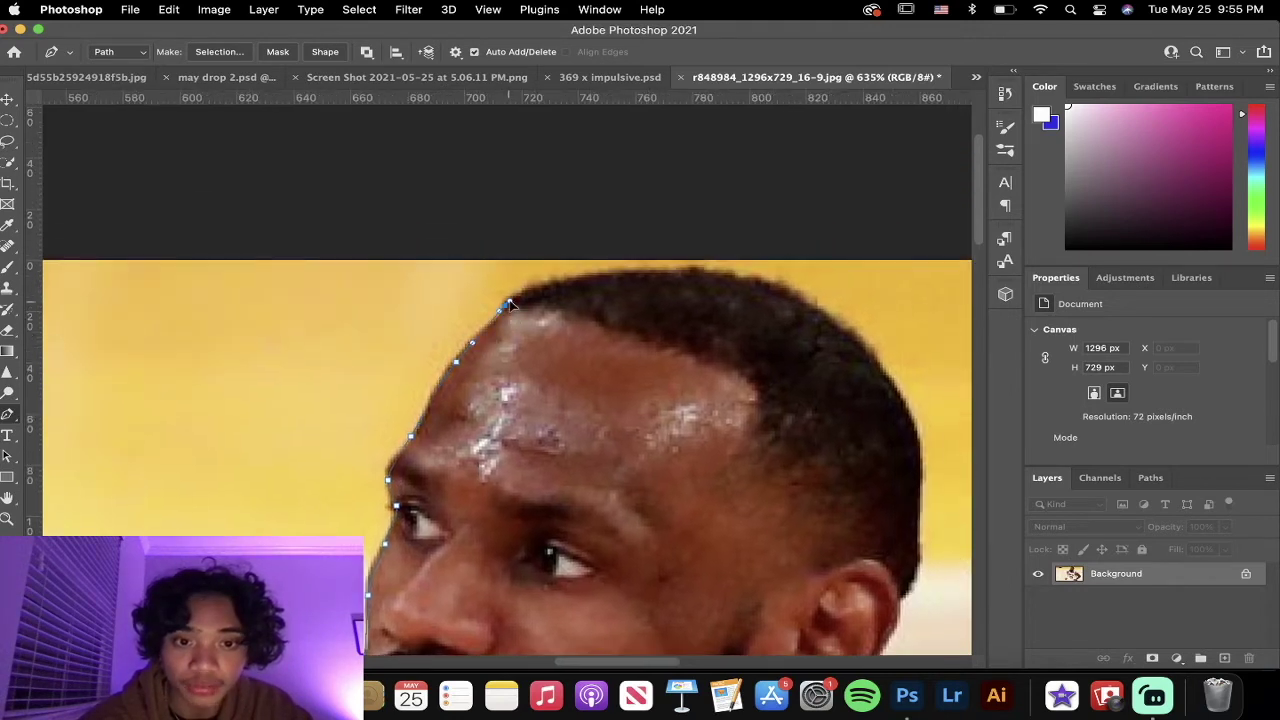
drag(593, 282, 728, 281)
scroll(724, 283, right, 5)
scroll(724, 283, down, 1)
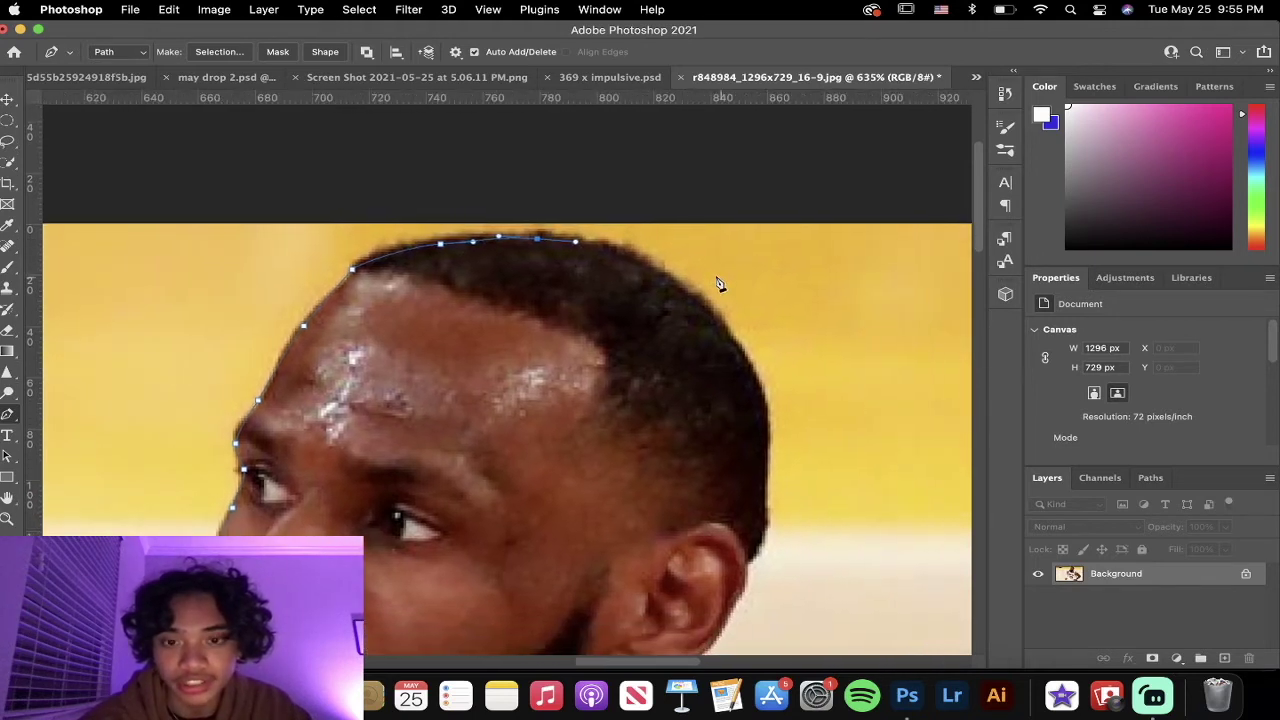
Step: Continue the Pen path down the curved upper back of the head
drag(659, 270, 674, 286)
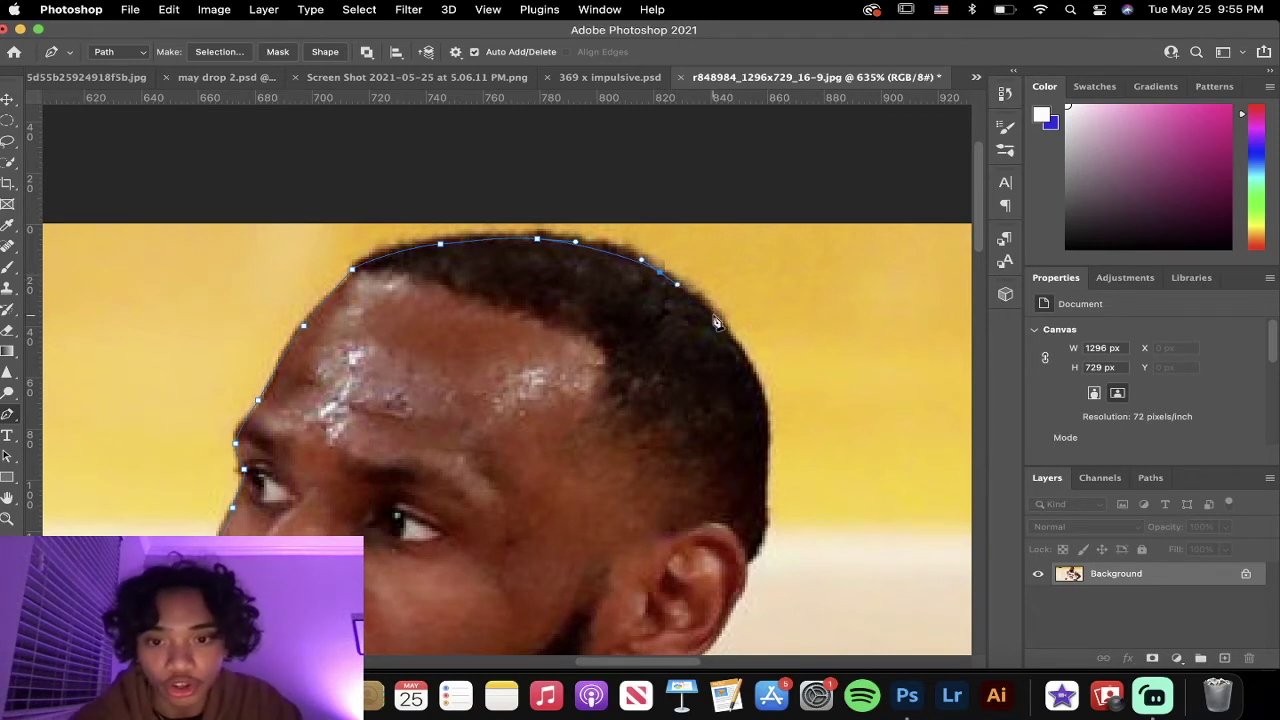
drag(714, 317, 727, 338)
scroll(728, 342, down, 2)
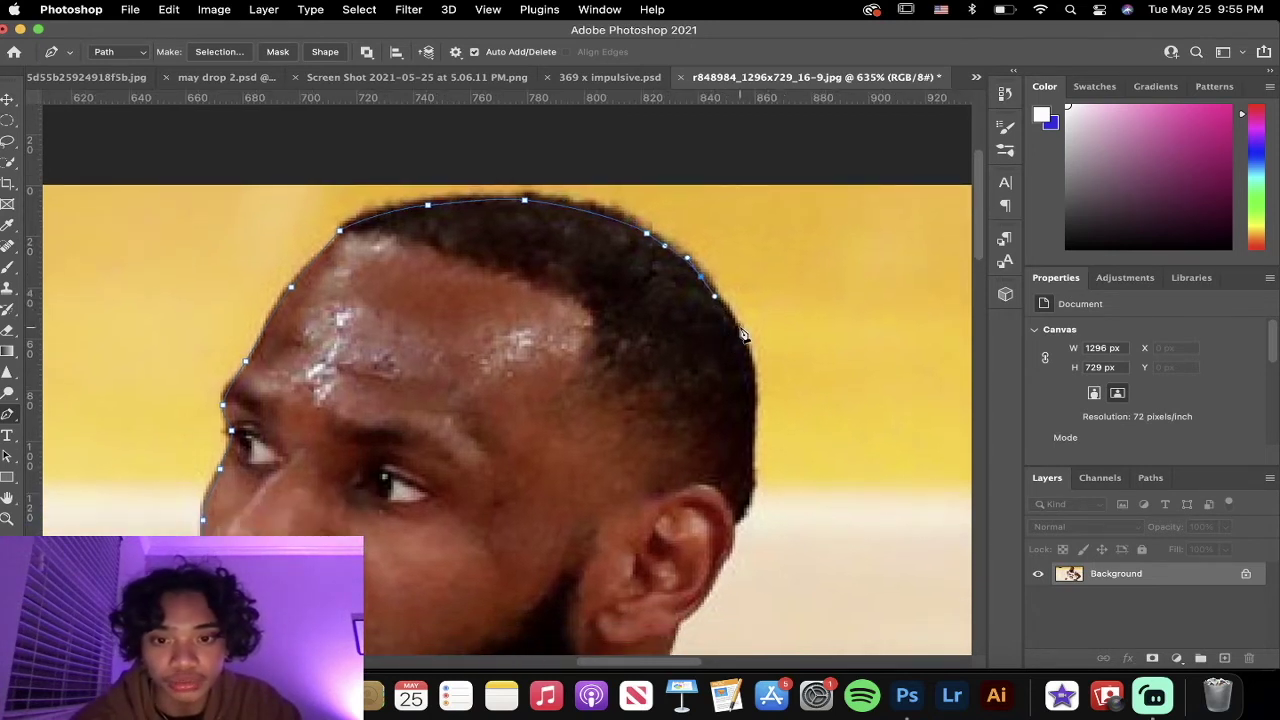
click(742, 340)
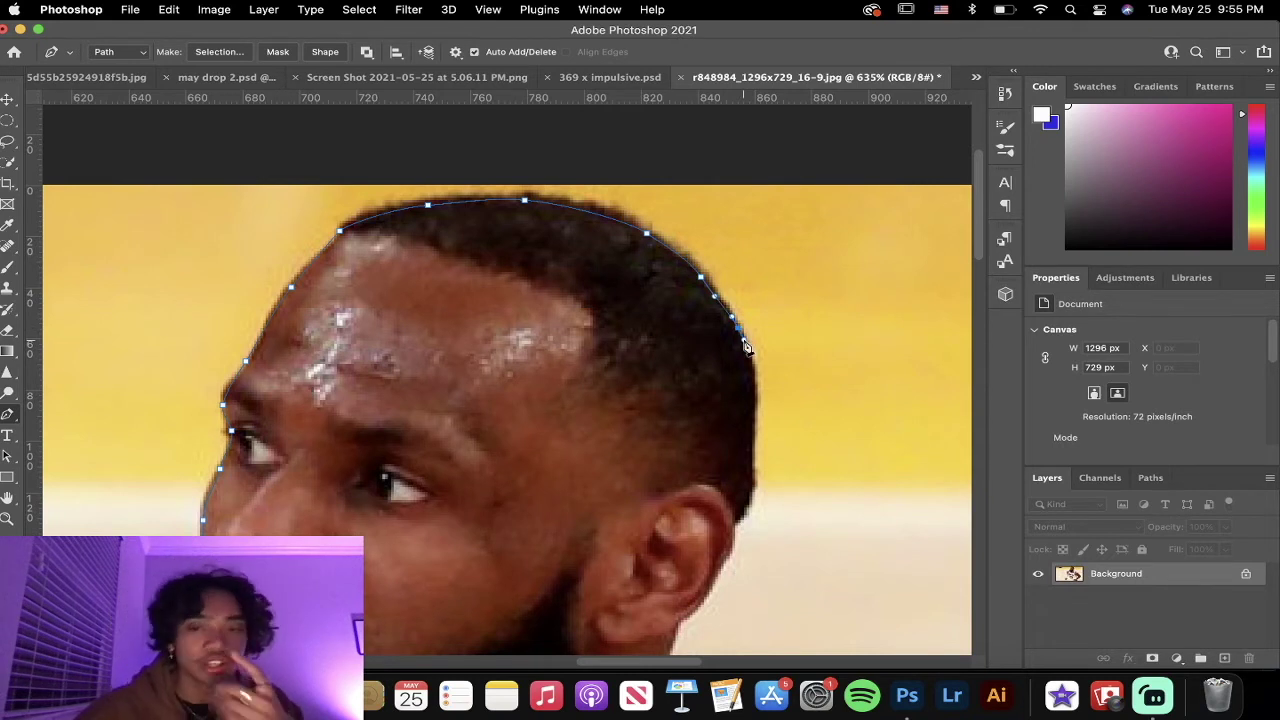
drag(741, 374, 748, 402)
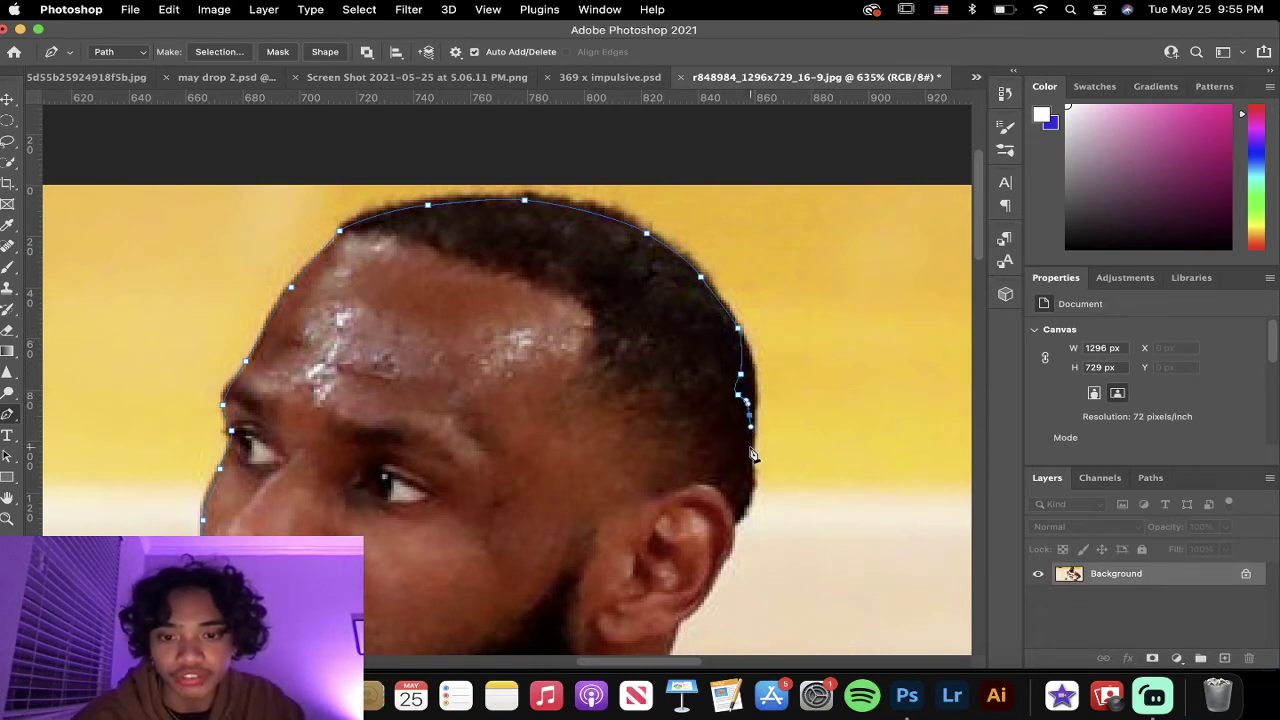
drag(736, 470, 746, 515)
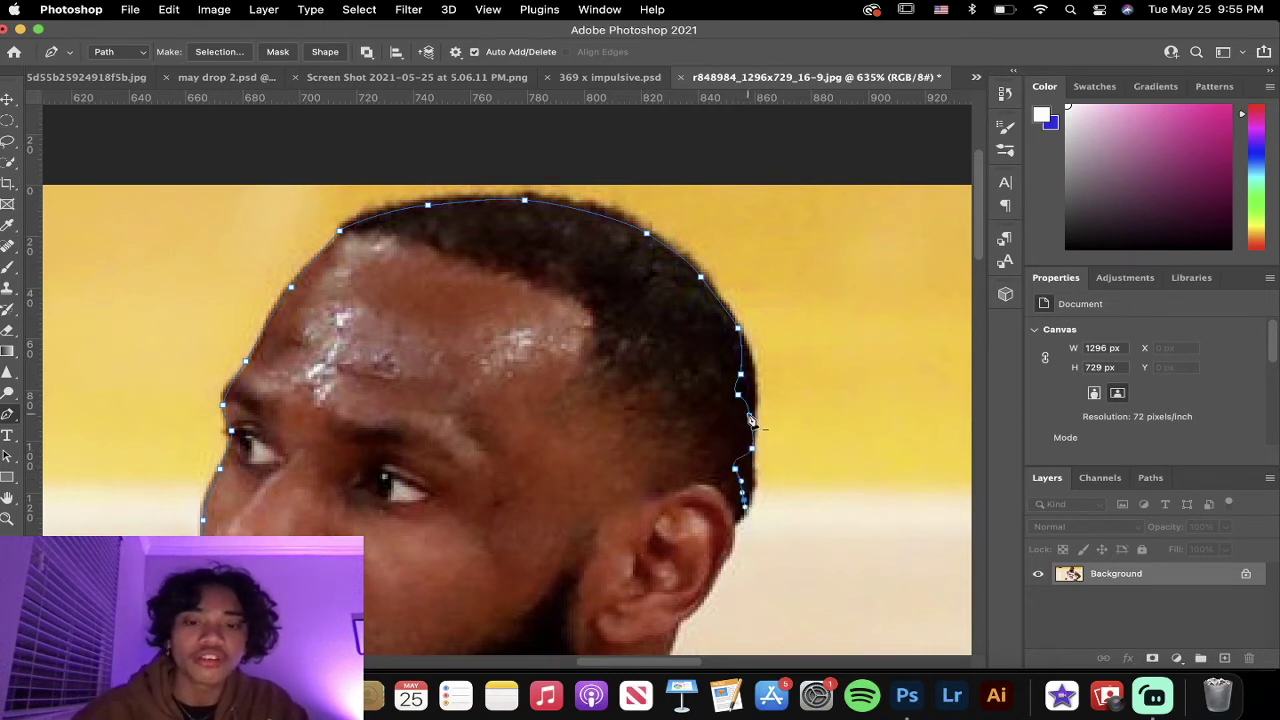
key(super+z)
key(super+z)
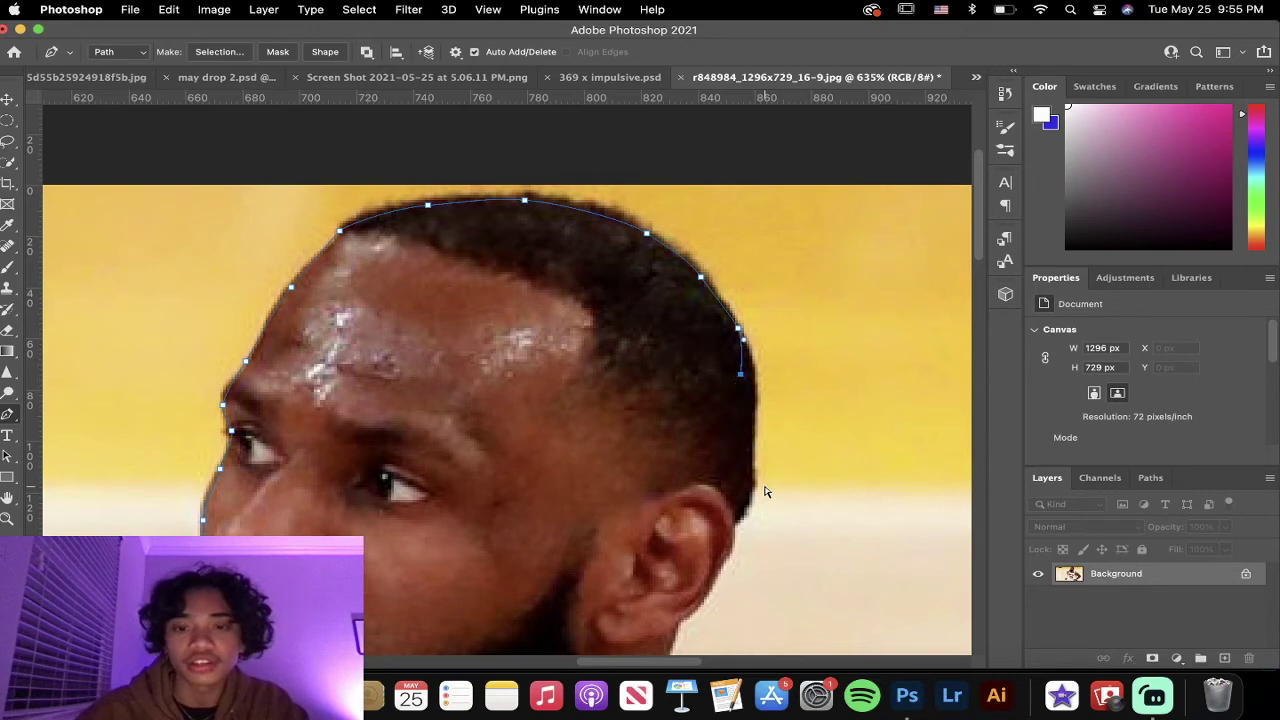
key(super+z)
Step: Trace the lower back of the head down to the hairline and along the ear's outer edge
click(755, 375)
click(752, 452)
scroll(752, 450, down, 2)
click(746, 447)
drag(736, 470, 734, 480)
scroll(733, 450, down, 2)
drag(730, 447, 726, 457)
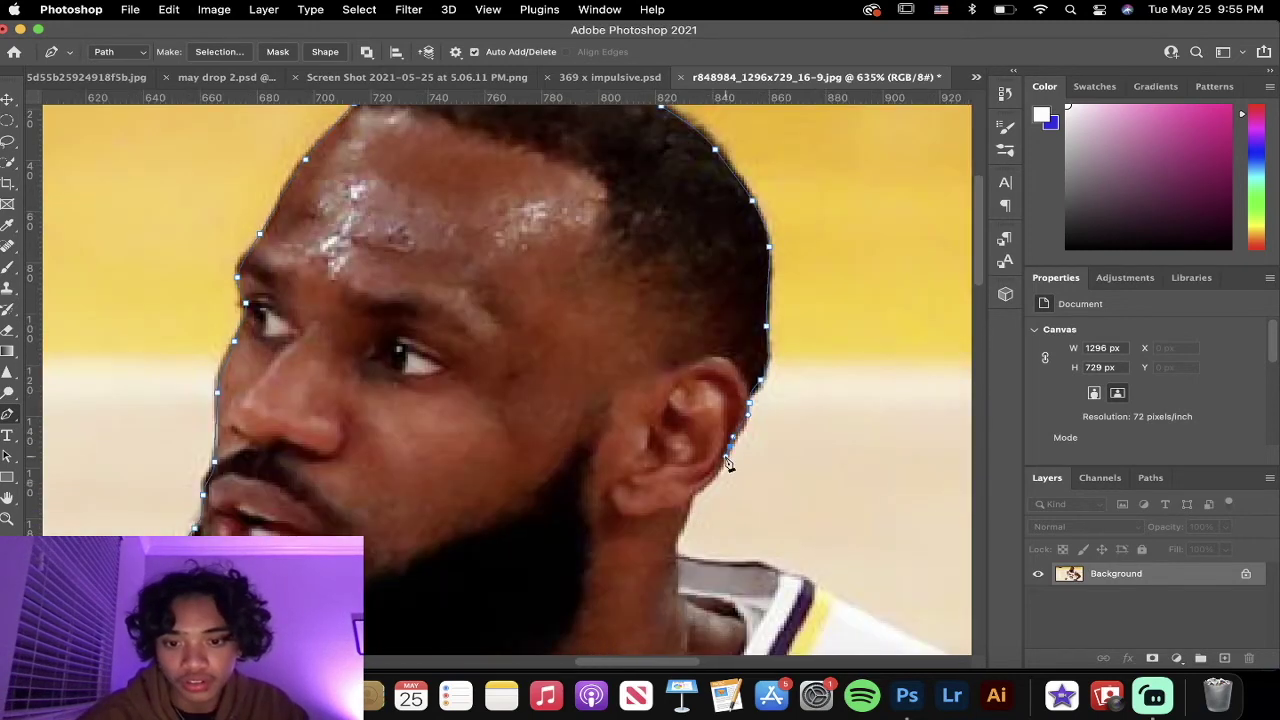
Step: Trace from the earlobe down the neck and along the jersey collar and shoulder strap
click(690, 494)
scroll(689, 495, down, 1)
click(695, 517)
scroll(700, 517, down, 3)
click(750, 395)
mouse_move(759, 307)
mouse_down()
mouse_move(778, 316)
mouse_move(760, 333)
mouse_up()
scroll(766, 313, right, 3)
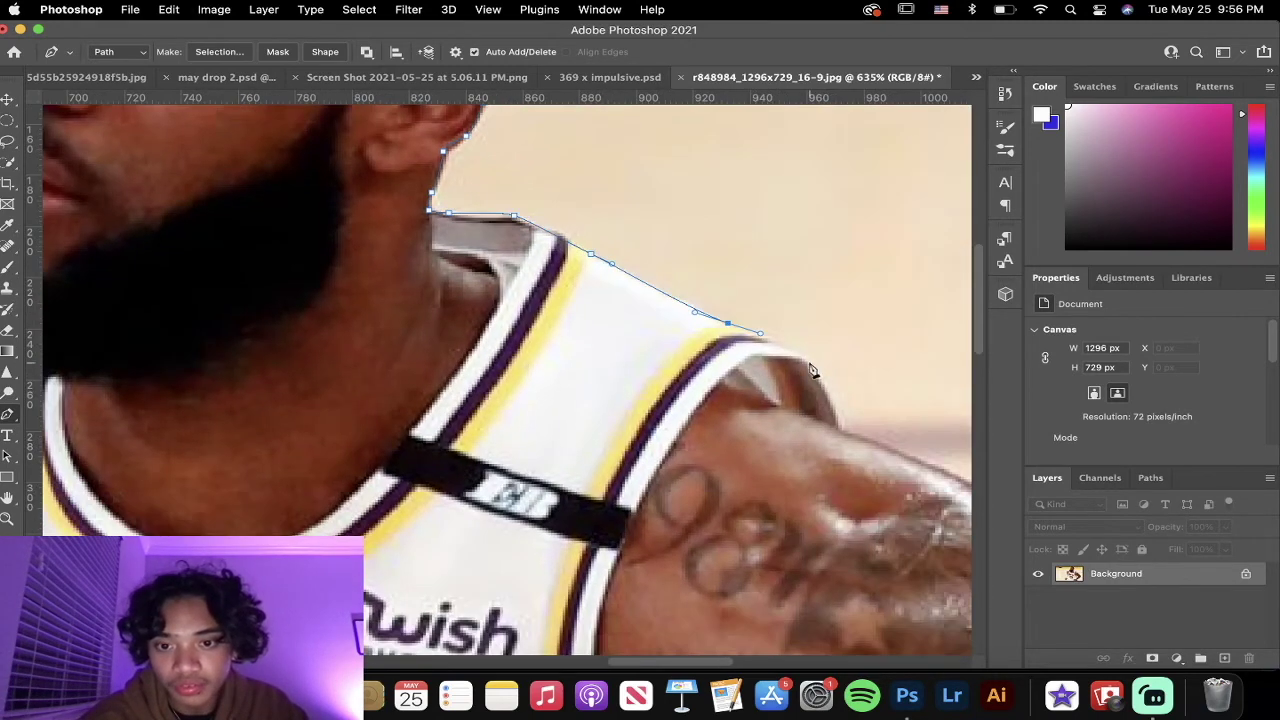
Step: Trace the end of the jersey's shoulder opening and the start of the tattooed upper arm
click(810, 366)
scroll(808, 365, down, 2)
scroll(760, 320, right, 5)
click(723, 292)
scroll(715, 280, down, 2)
click(698, 238)
Step: Trace the outer edge of the tattooed upper arm down and around the elbow
scroll(747, 272, right, 2)
drag(720, 255, 787, 306)
scroll(748, 275, down, 3)
scroll(748, 275, right, 2)
drag(731, 210, 749, 270)
drag(747, 333, 731, 356)
Step: Continue the Pen path along the lower edge of the bent forearm toward the wristband
scroll(729, 357, down, 3)
scroll(729, 357, left, 1)
click(717, 255)
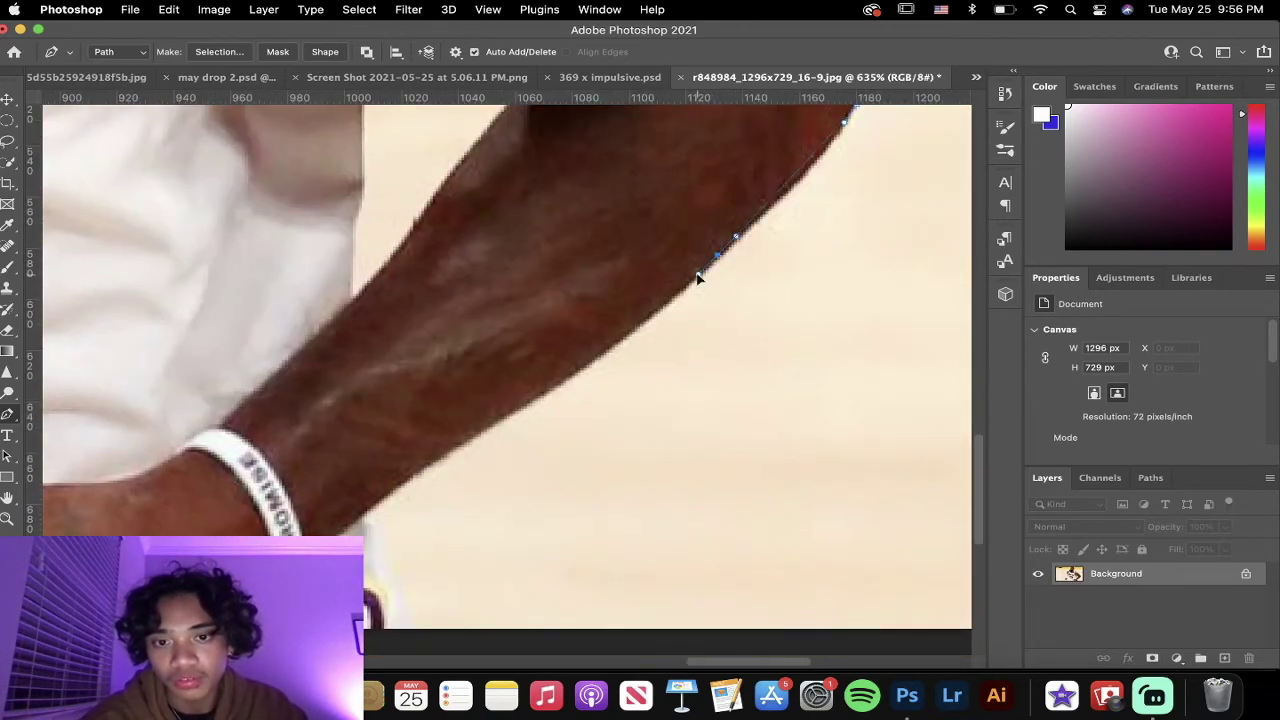
scroll(717, 255, left, 3)
click(731, 314)
scroll(563, 446, down, 2)
Step: Route the path past the shorts and below the photo's bottom edge to the jersey's opposite lower corner
drag(563, 343, 606, 449)
click(603, 605)
scroll(600, 600, left, 8)
click(503, 594)
key(z)
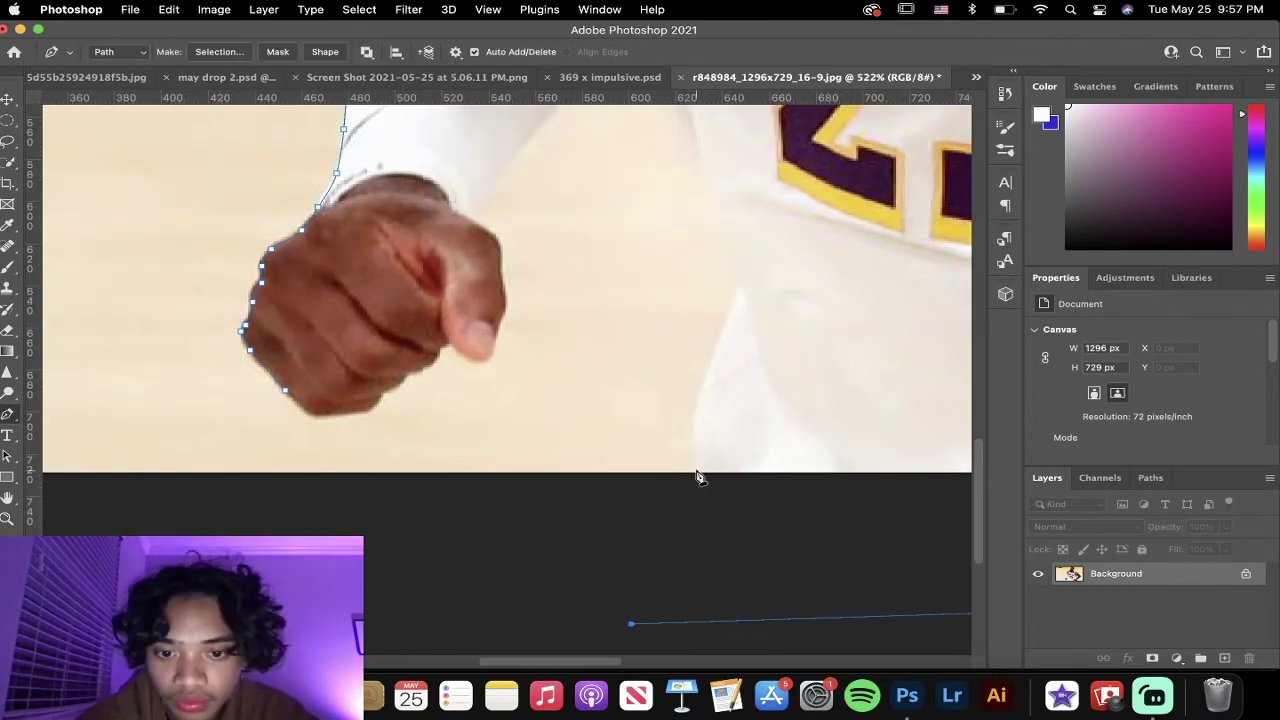
click(697, 473)
Step: Trace up the side of the jersey to the armpit and down the inner edge of the white arm sleeve
scroll(680, 468, up, 2)
click(642, 462)
click(684, 345)
scroll(660, 340, up, 6)
click(618, 365)
click(540, 379)
click(542, 299)
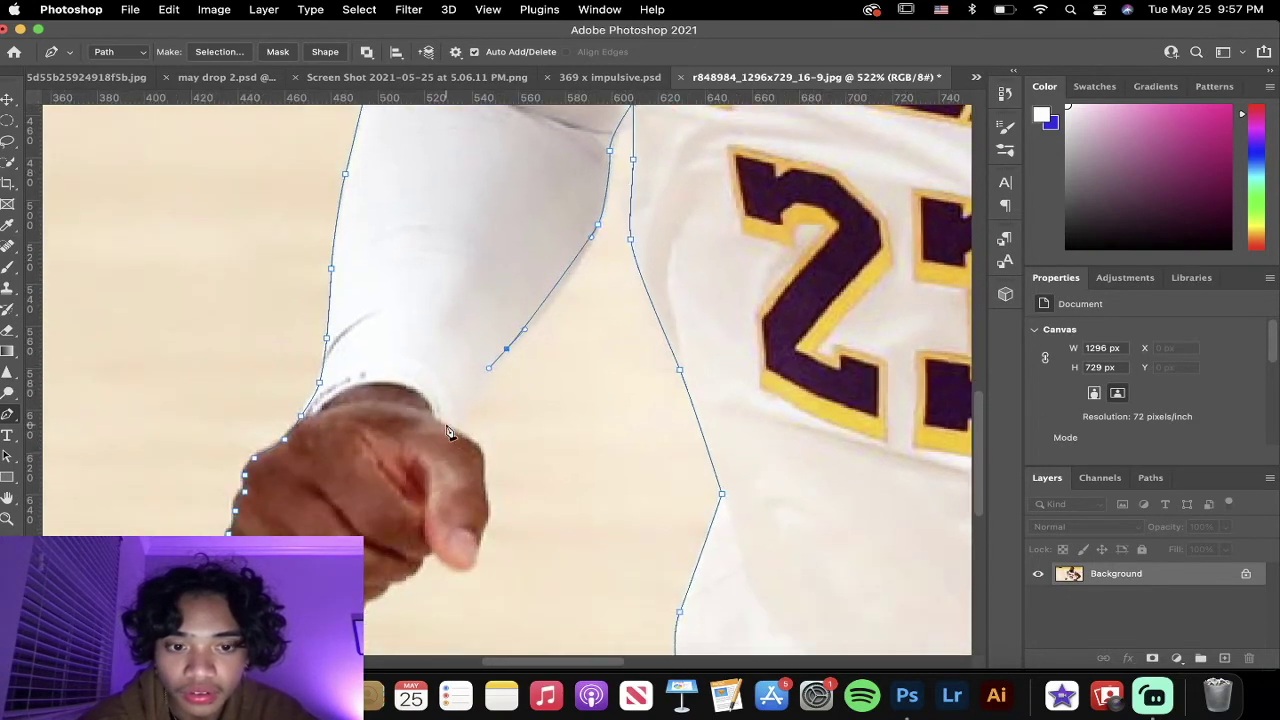
Step: Trace from the sleeve cuff around the outer edge and tip of the thumb
click(444, 422)
click(460, 434)
click(481, 469)
click(488, 521)
click(474, 564)
click(457, 568)
click(433, 552)
Step: Trace the underside of the fist and close the Pen path at its starting point
click(425, 556)
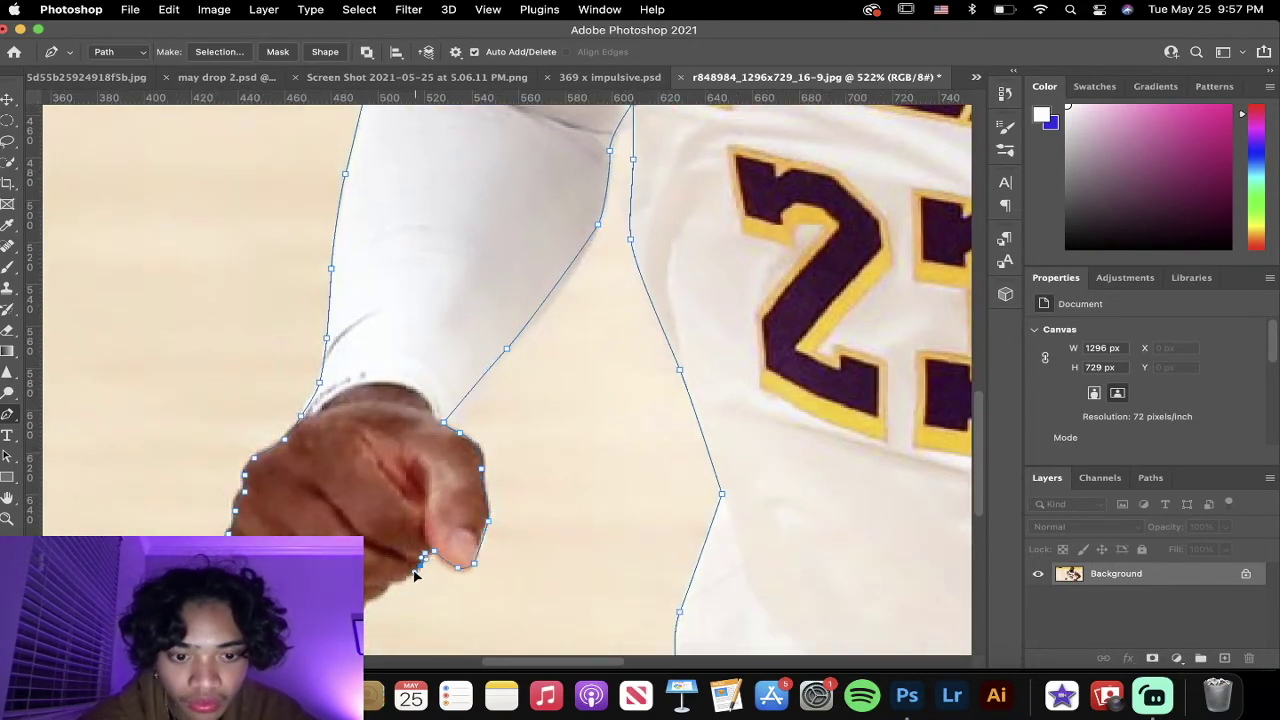
click(405, 577)
click(384, 585)
click(374, 592)
scroll(377, 594, left, 2)
click(394, 573)
click(381, 597)
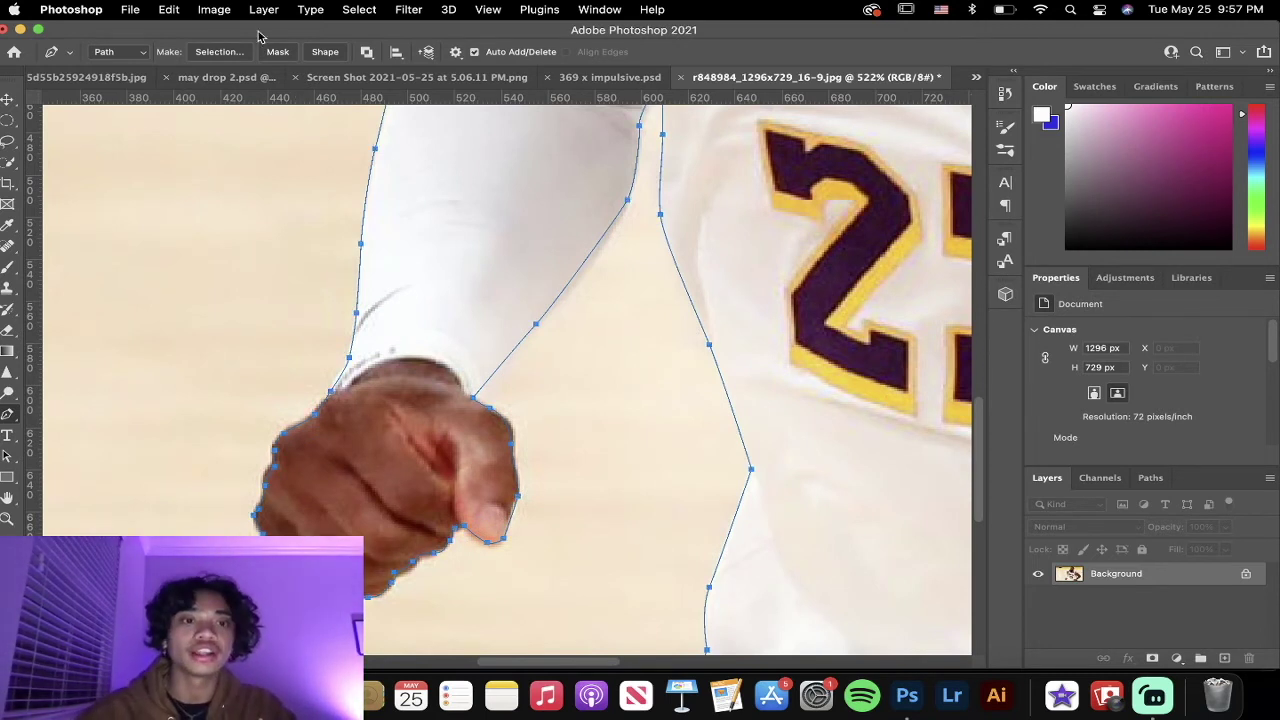
Step: Convert the closed path into a new anti-aliased selection with a 0-pixel feather radius
click(219, 51)
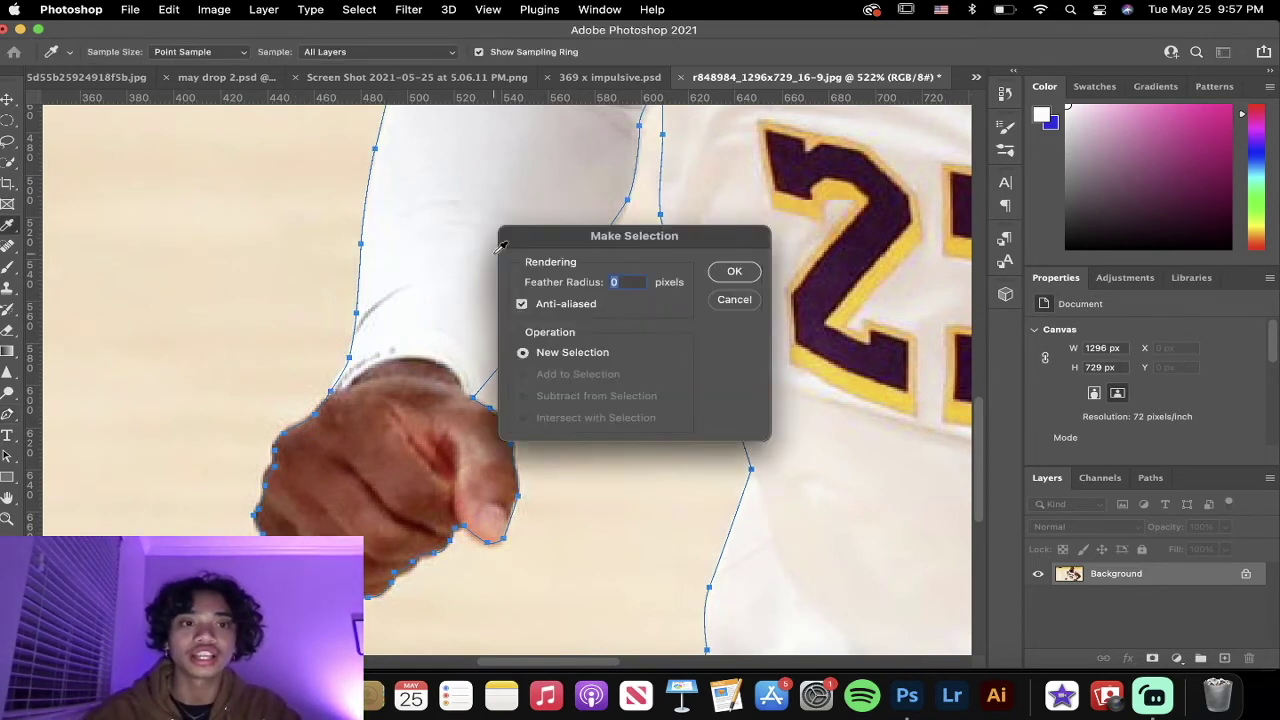
click(734, 273)
scroll(885, 468, right, 10)
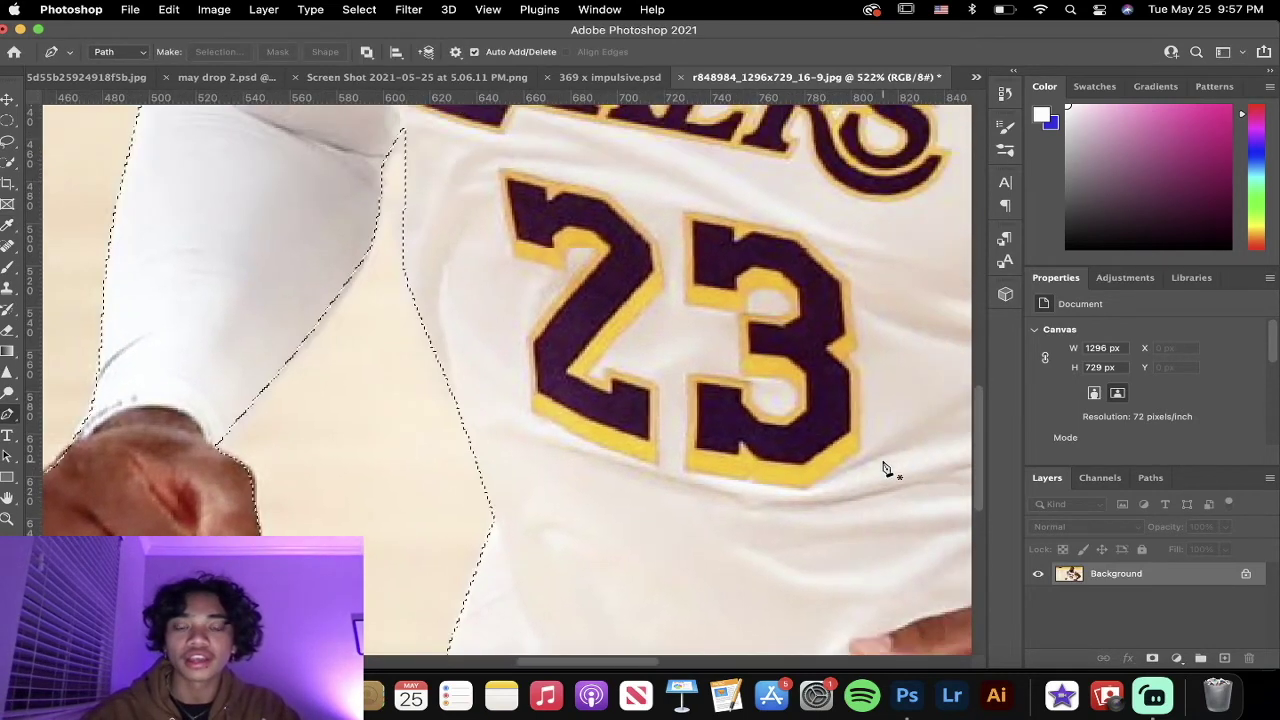
scroll(885, 468, right, 5)
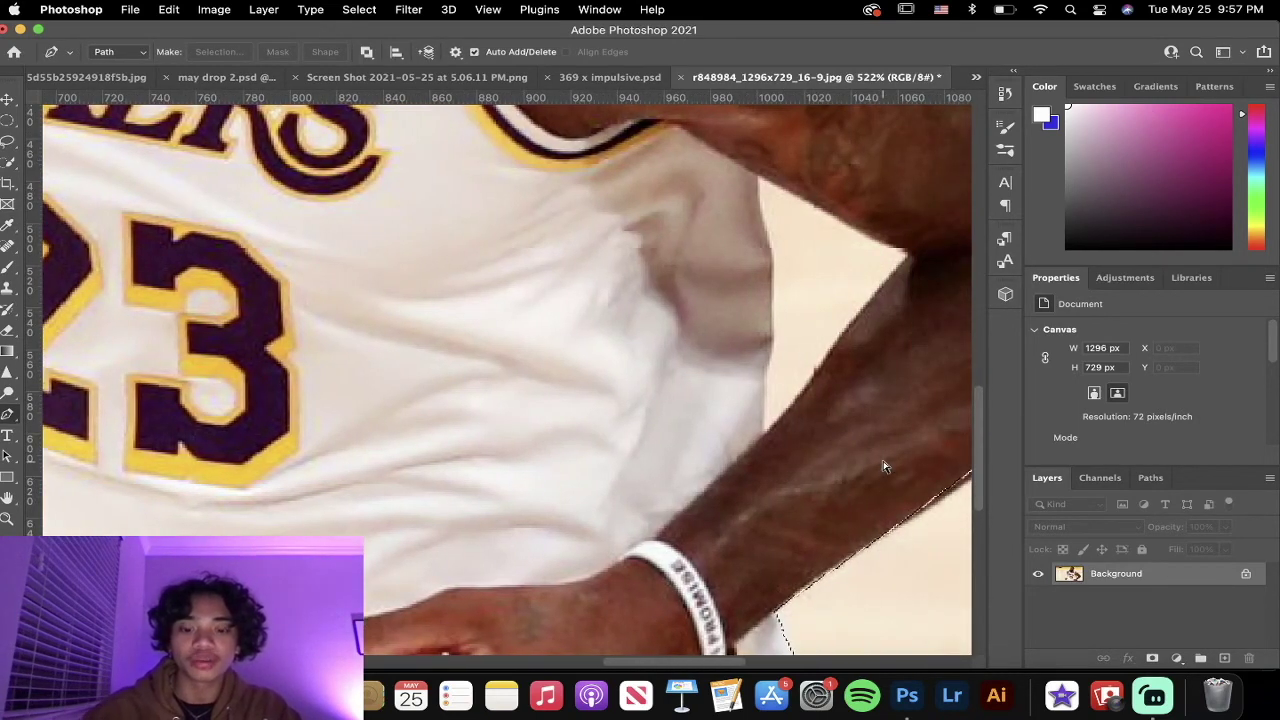
Step: Preview the cutout by copying the selection to a new layer and hiding the Background, and undo the copy
key(super+j)
click(1038, 596)
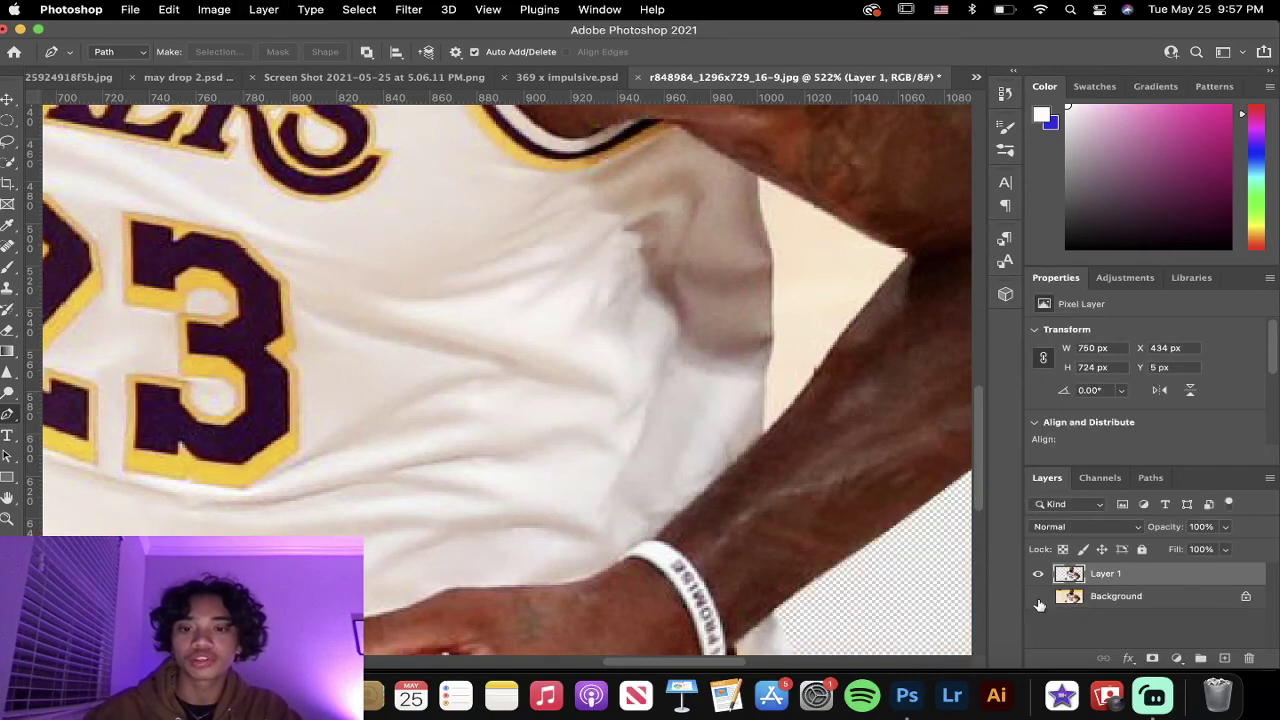
key(z)
drag(709, 503, 669, 509)
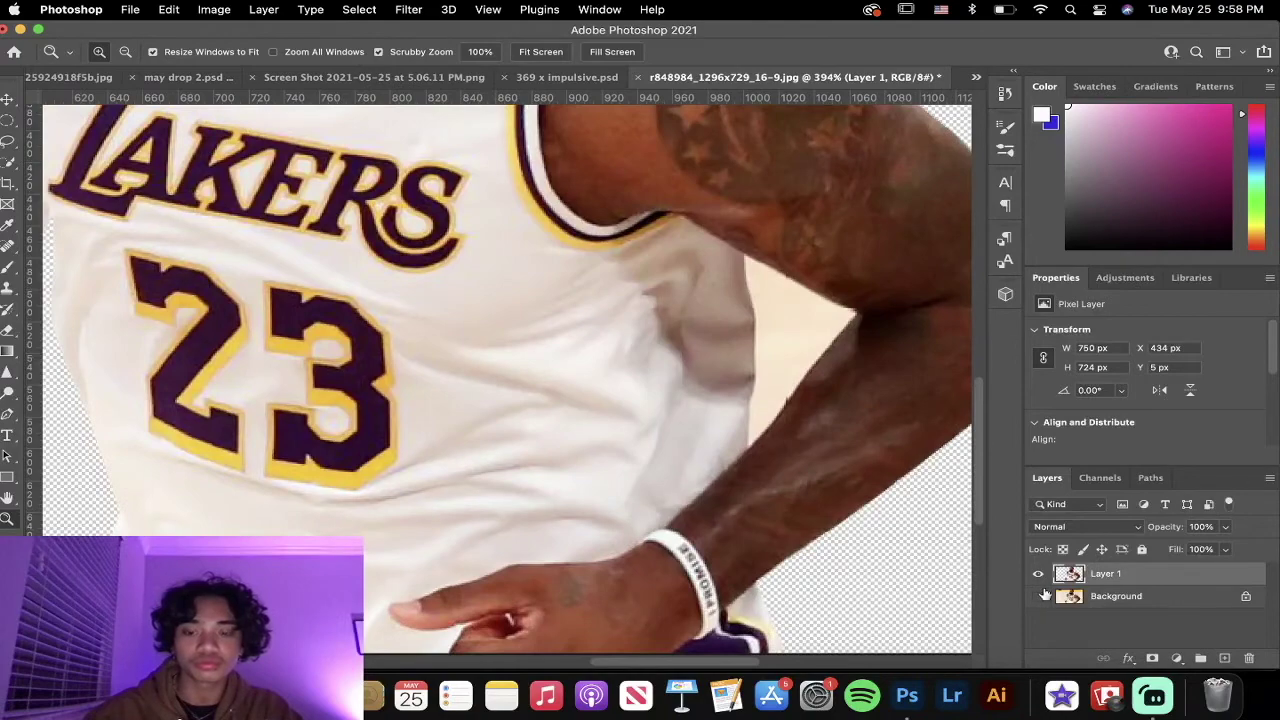
drag(772, 543, 718, 520)
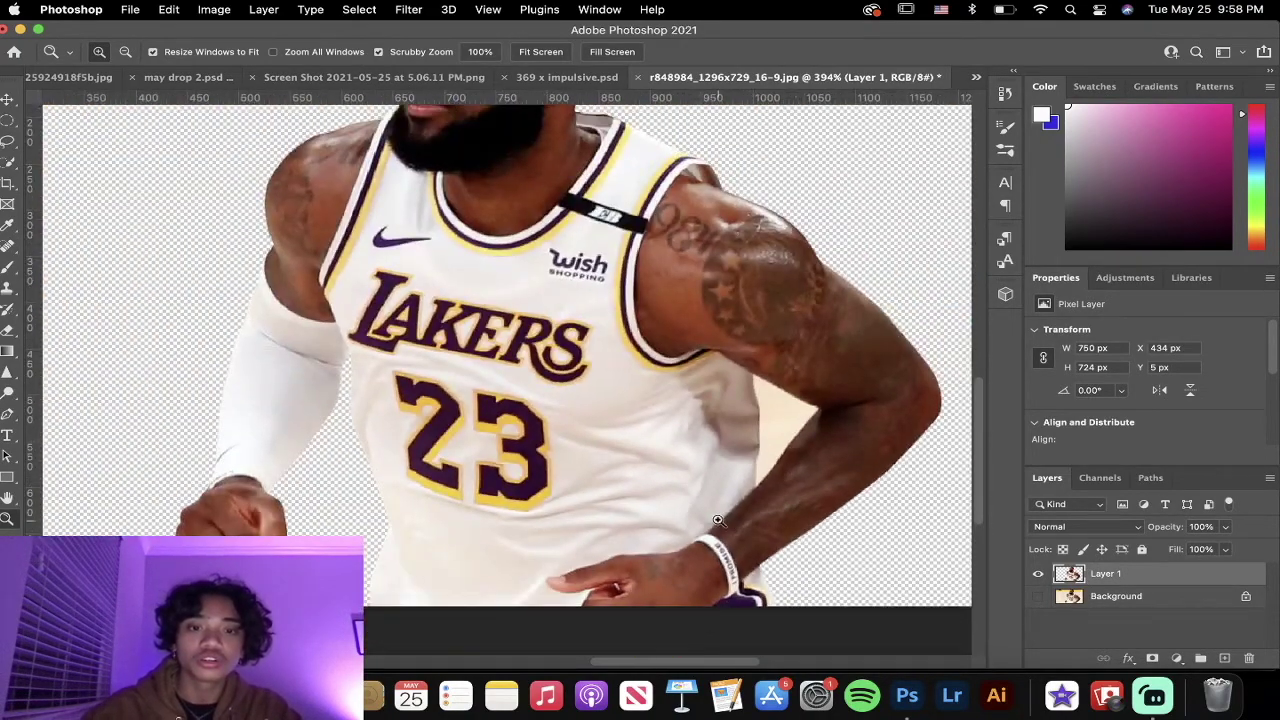
key(super+z)
key(super+z)
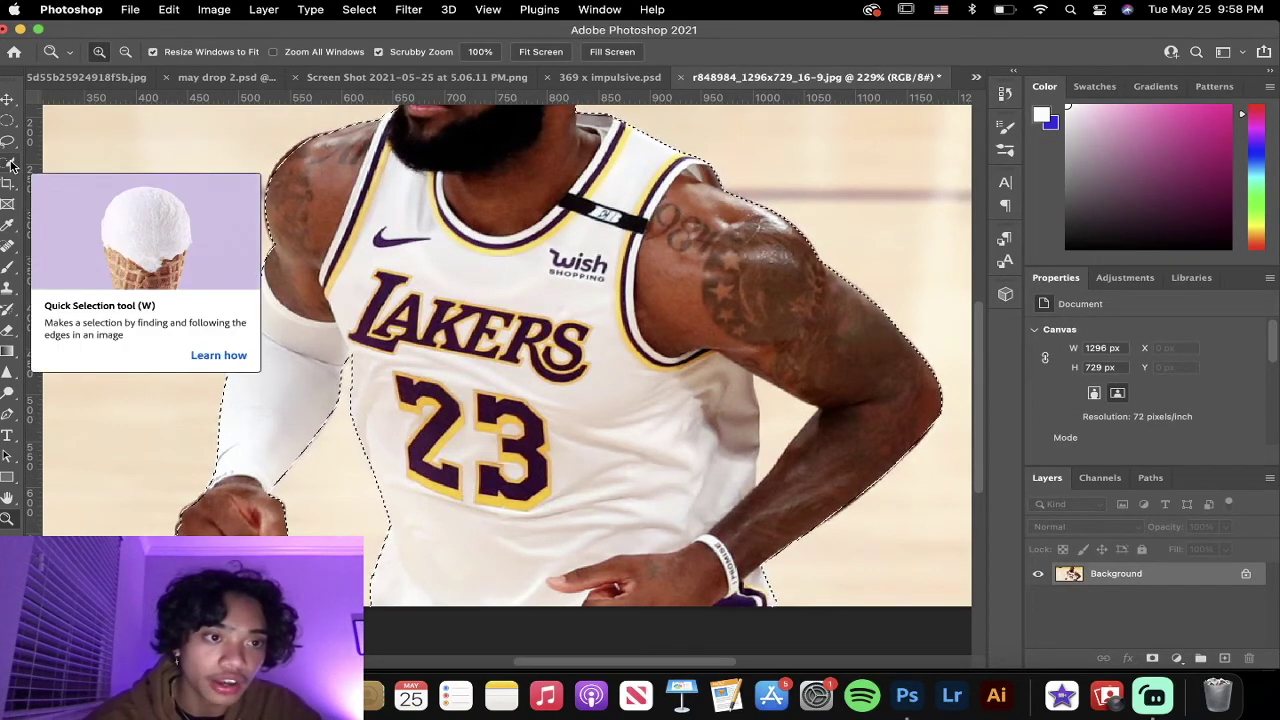
Step: Subtract the background gap between the bent arm and the jersey from the selection with the Polygonal Lasso
mouse_move(8, 141)
mouse_down()
mouse_move(88, 141)
mouse_move(100, 155)
mouse_up()
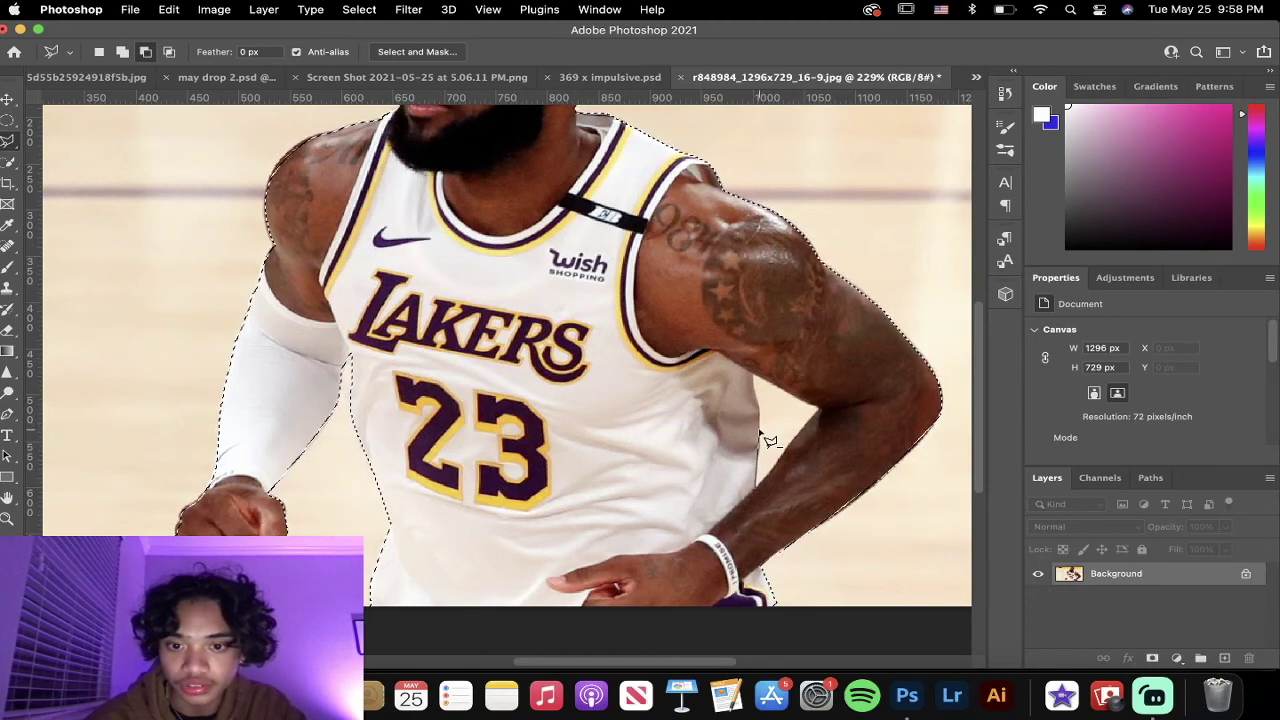
click(753, 374)
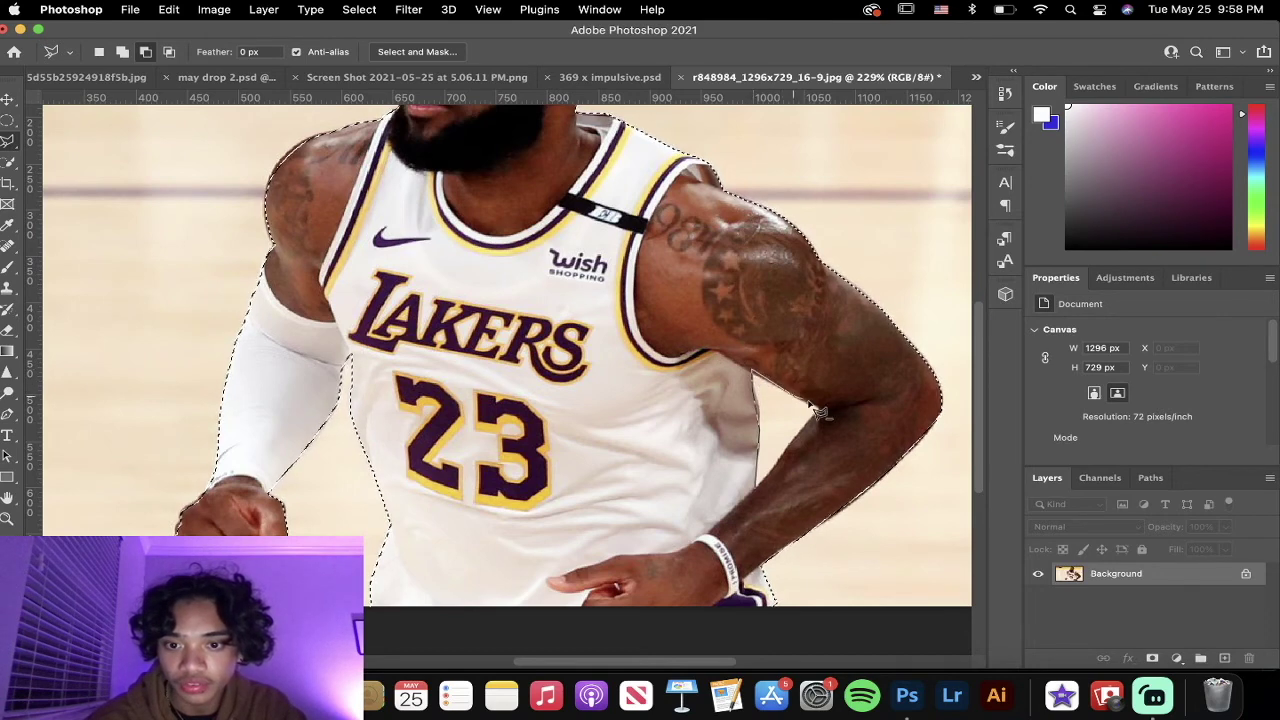
click(820, 409)
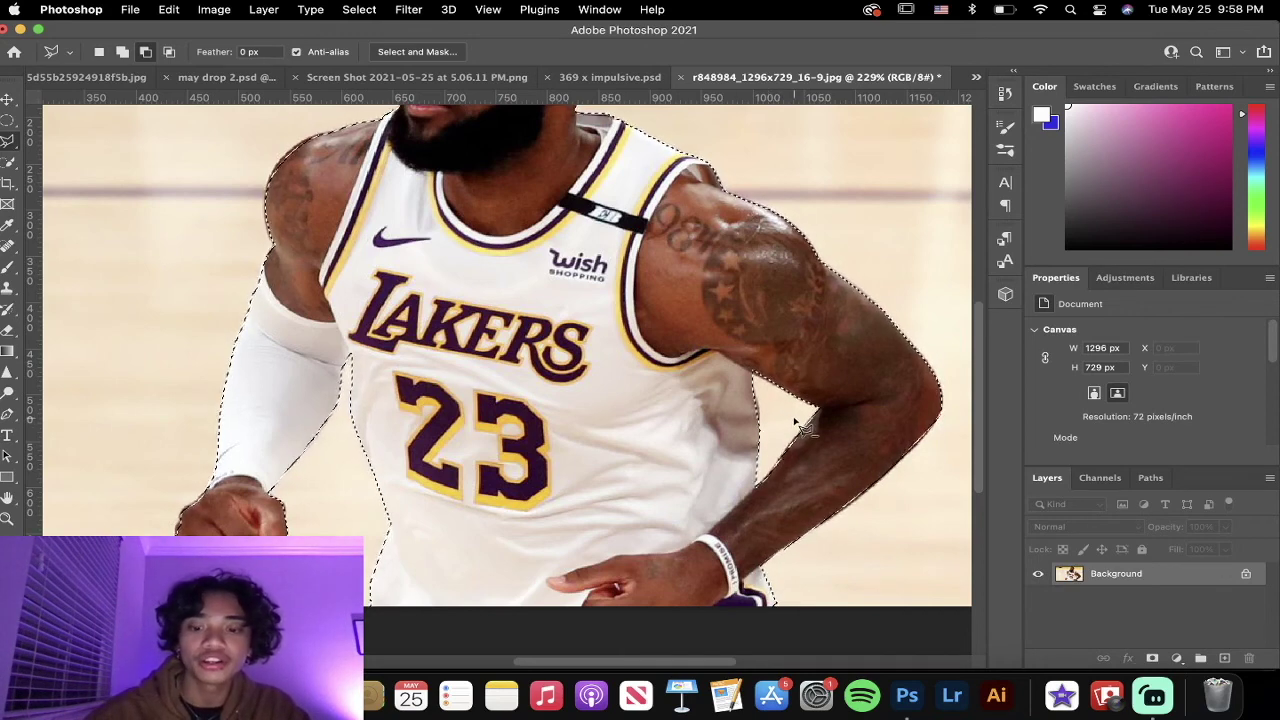
Step: Copy the selected player to a new layer, hide the Background layer, and view the whole cutout
key(super+j)
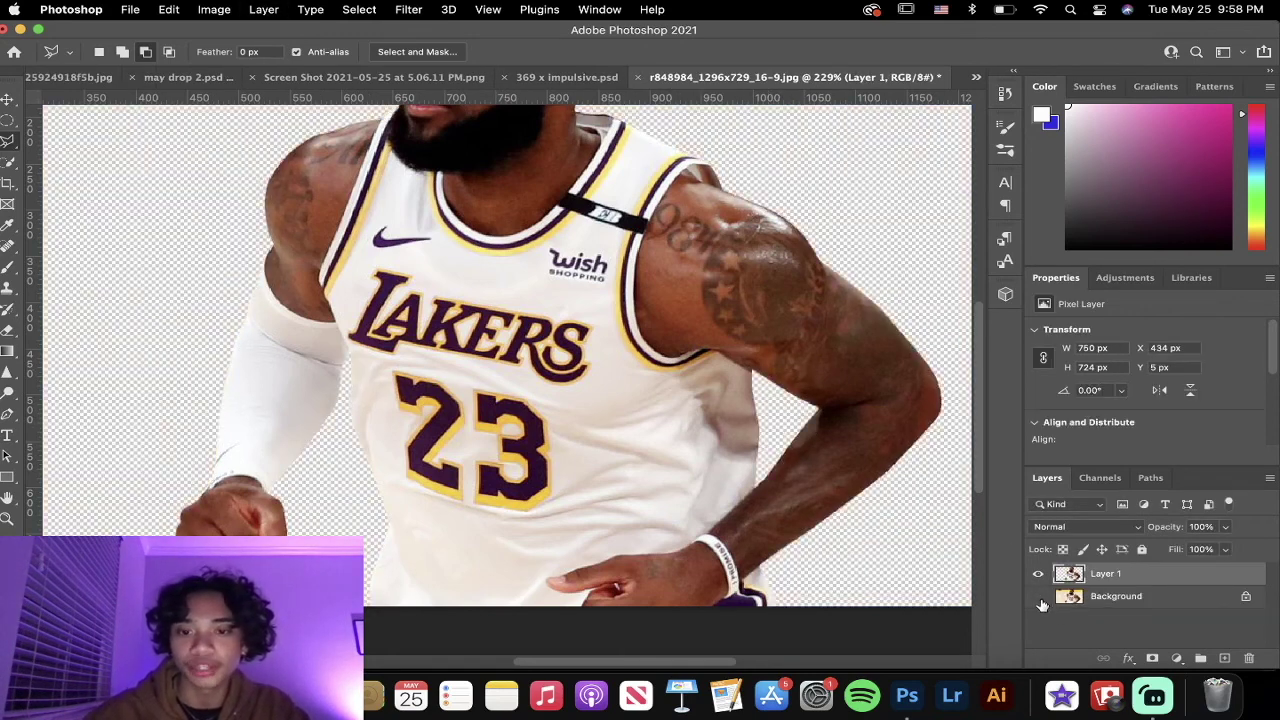
scroll(644, 420, up, 3)
scroll(644, 420, right, 2)
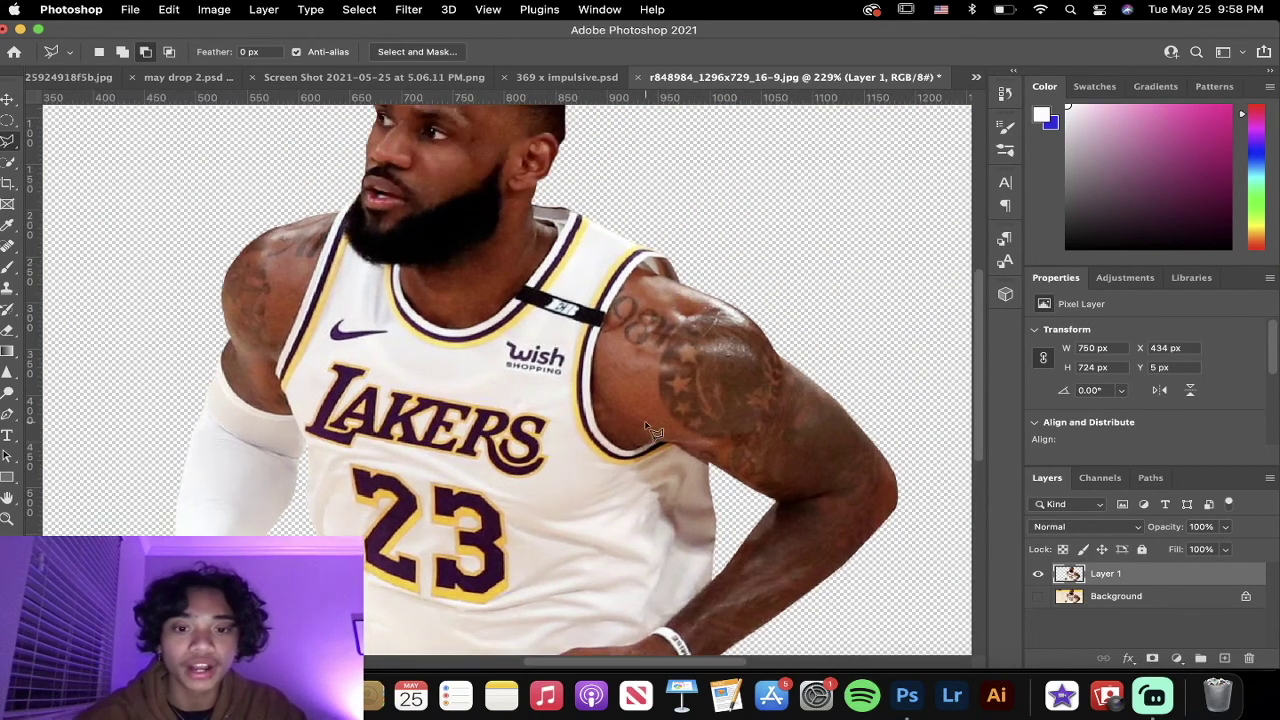
key(z)
drag(590, 494, 540, 483)
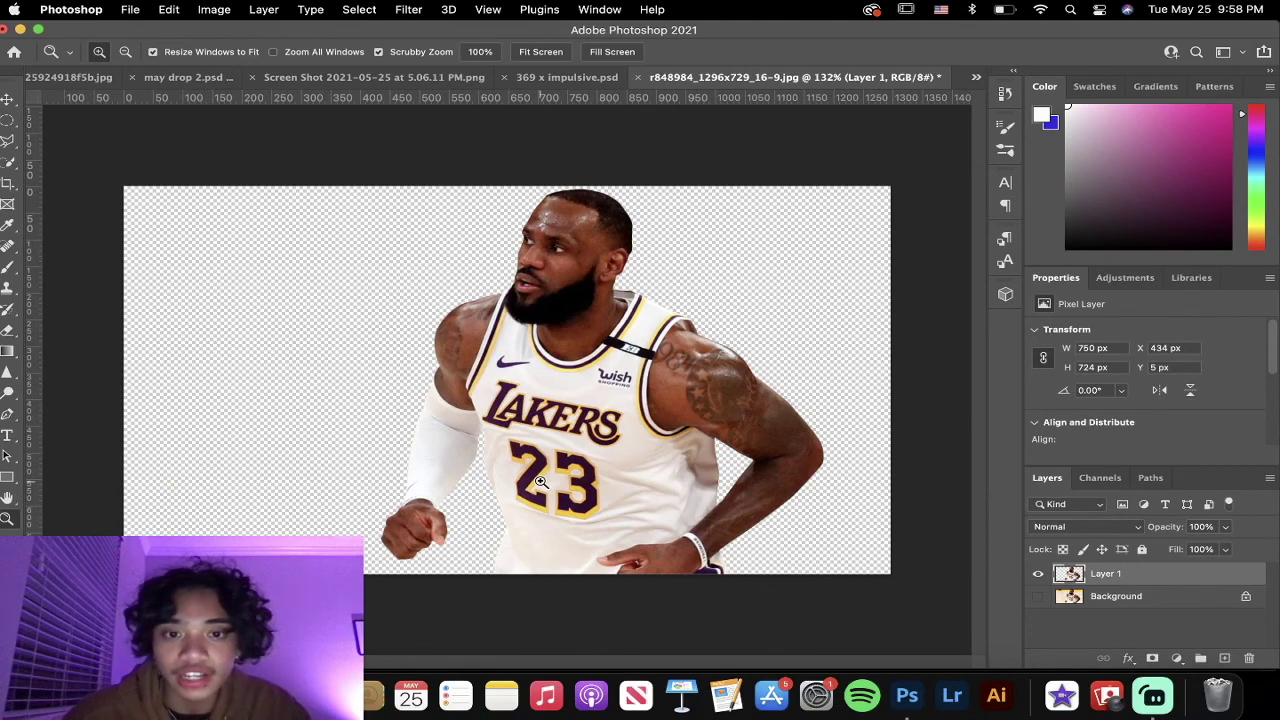